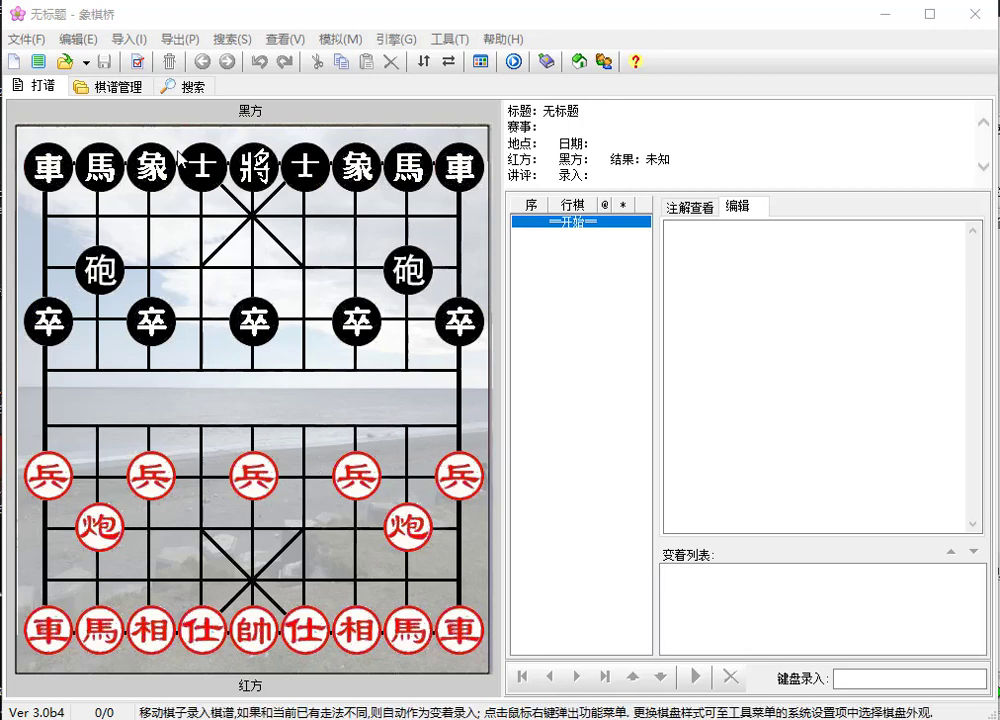
Merge all game records in the testing secret in the tangerine library, with move limit 0 and the source added at the last move
left_click(133, 88)
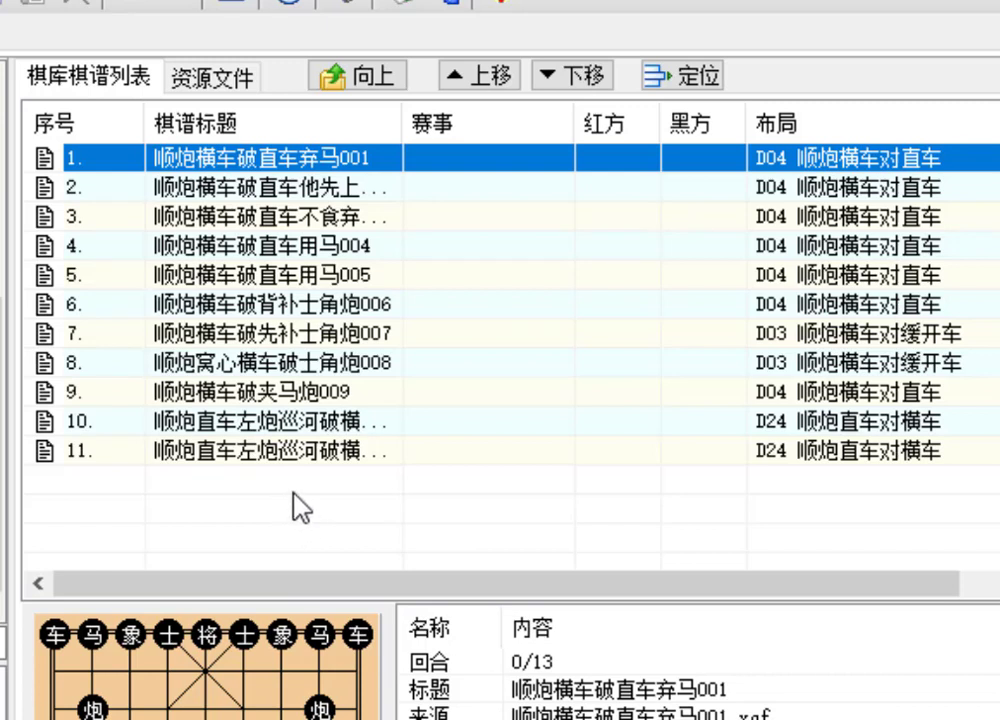
left_click(320, 452)
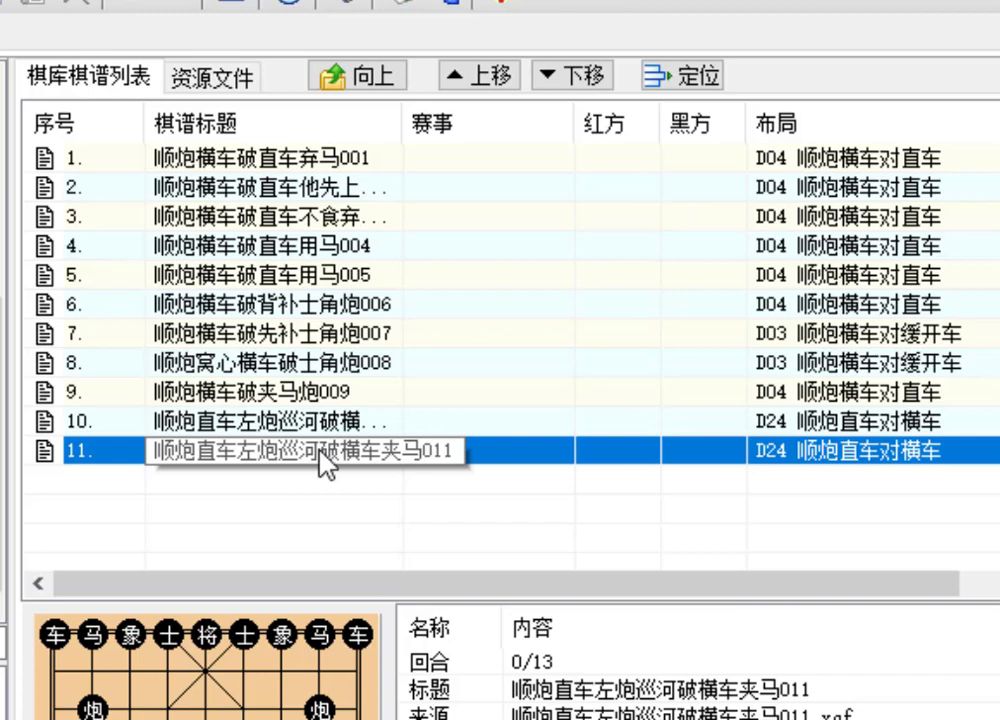
key("ctrl+a")
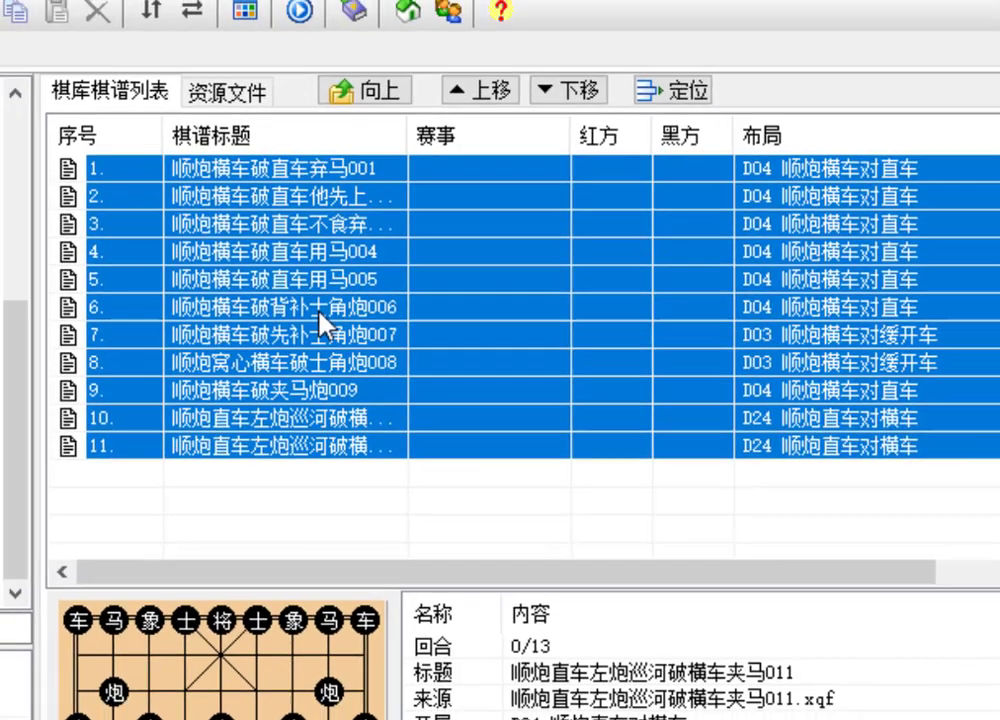
right_click(314, 311)
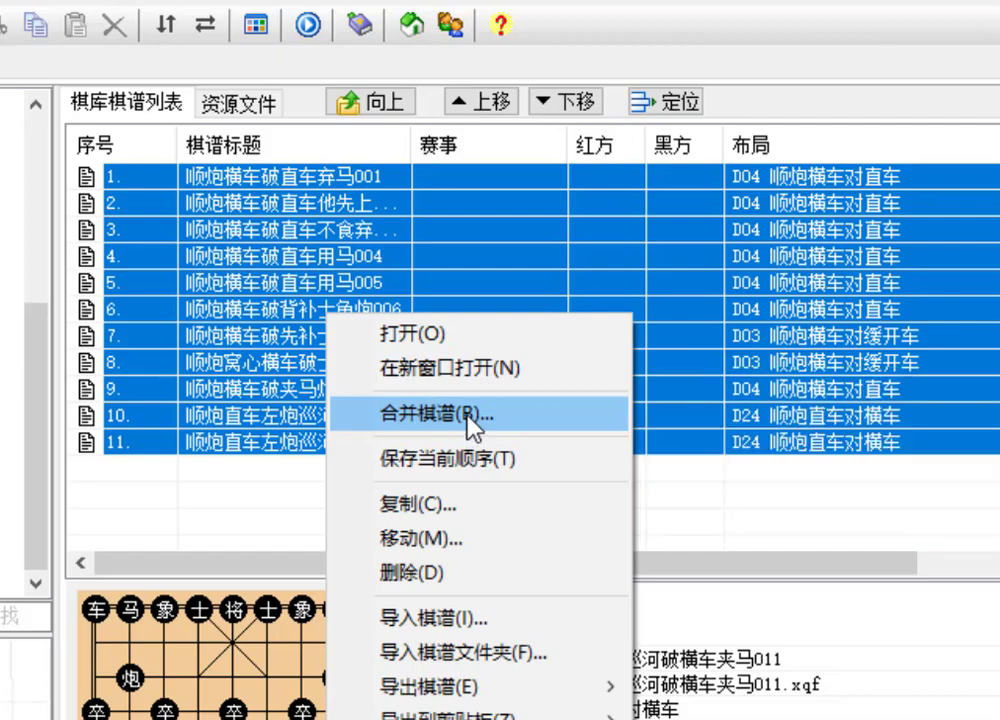
left_click(473, 425)
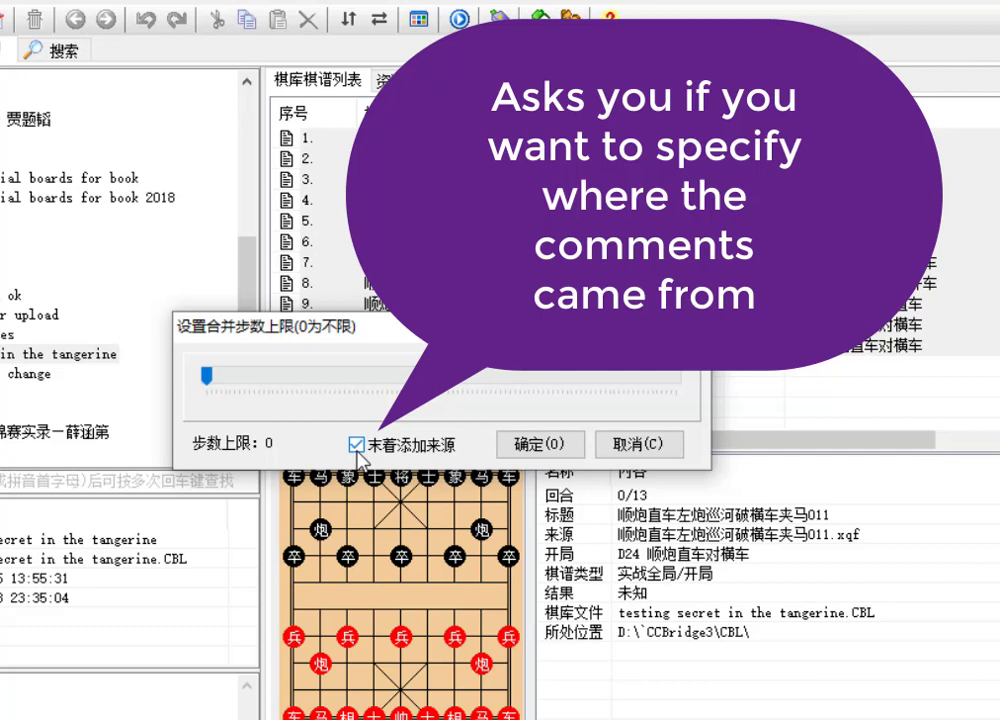
left_click(540, 444)
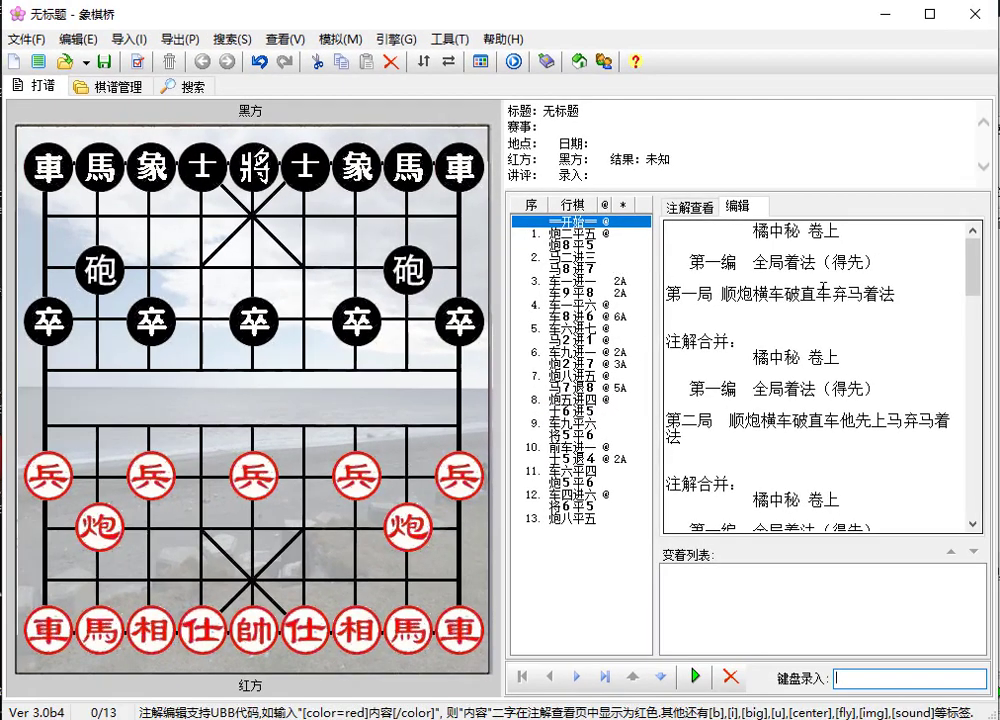
Compare the library list with the merged record, and go through its main line from 炮二平五 to 车六进七, reading the comments
left_click(117, 86)
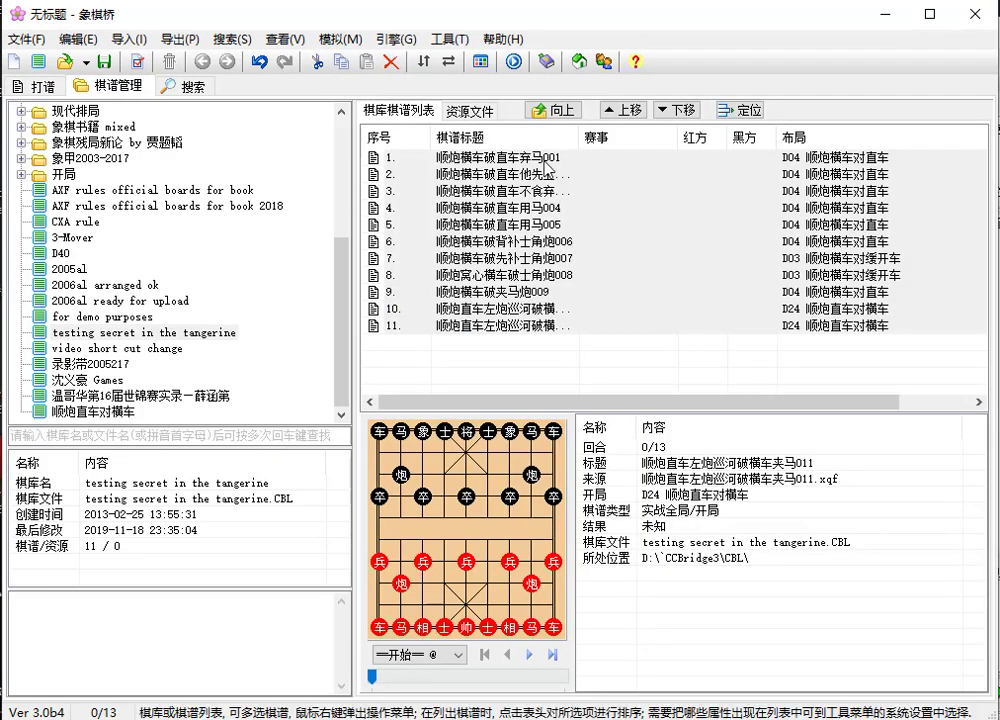
left_click(30, 87)
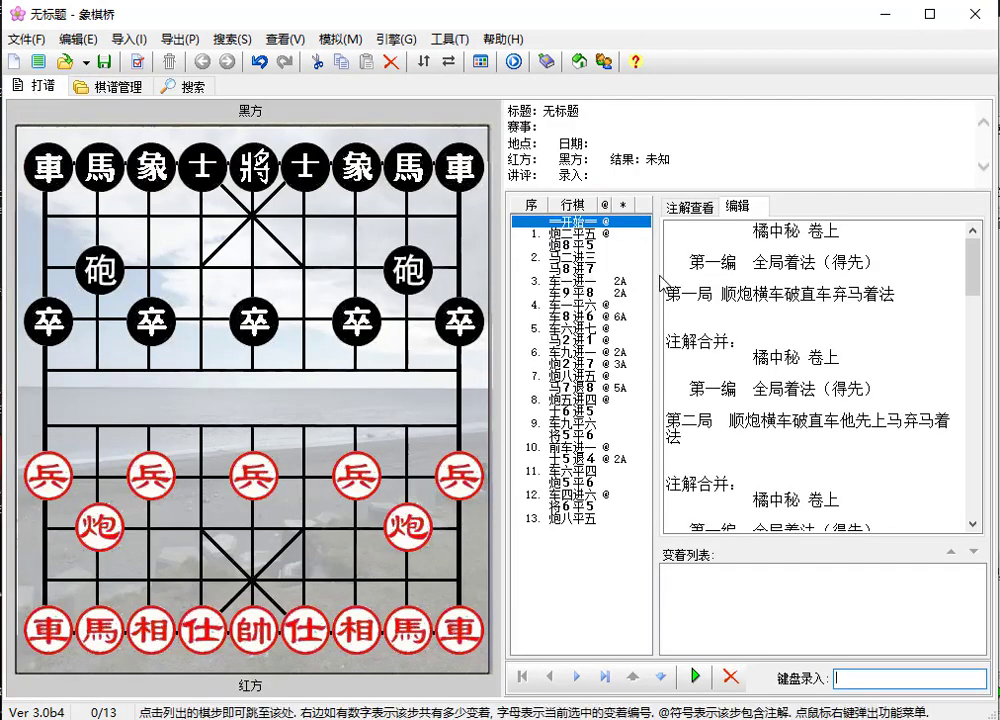
left_click(588, 236)
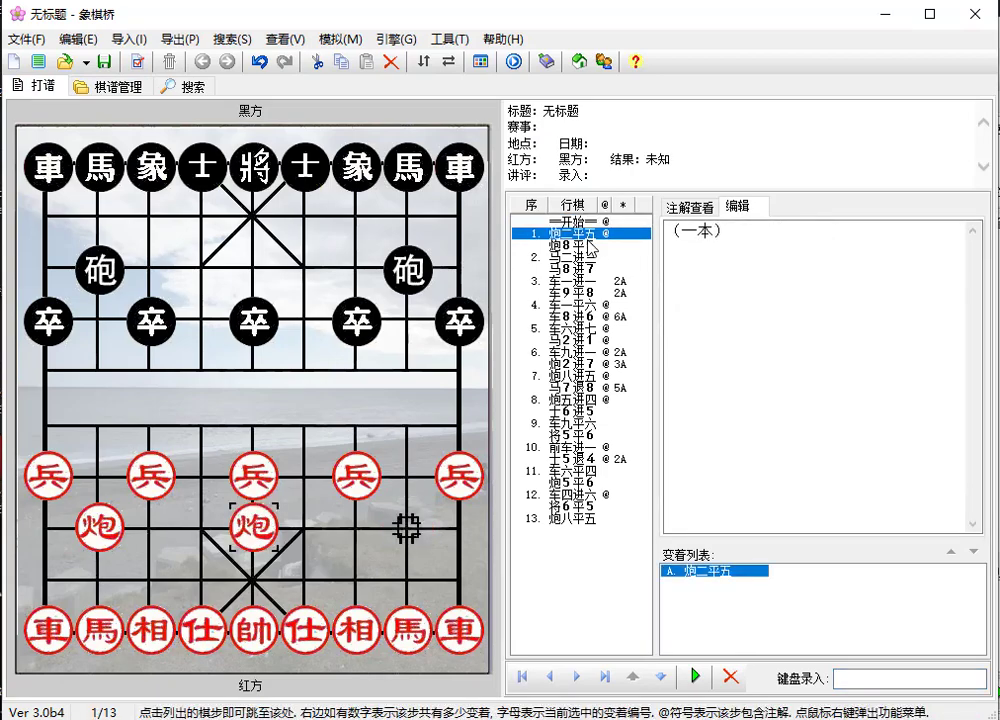
key("Down")
key("Down")
key("Down")
key("Down")
key("Down")
key("Down")
key("Down")
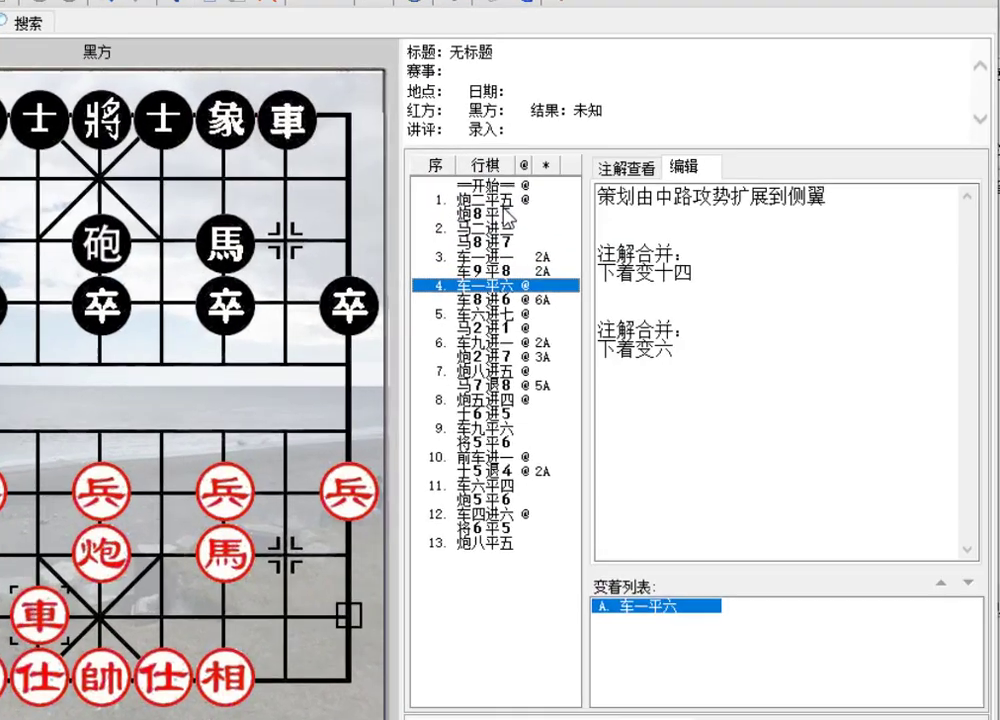
key("Down")
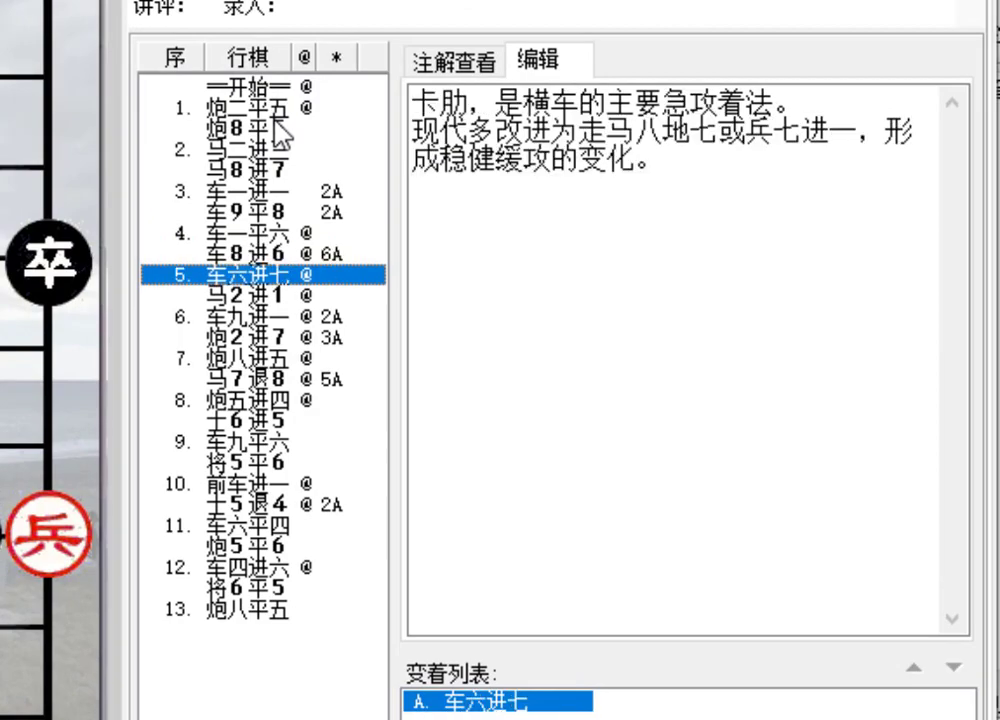
Examine the merged variations at Black's fourth move, including 马2进1 and 士4进5 with their sub-variations, and return to the 车8进6 line
key("Up")
key("Right")
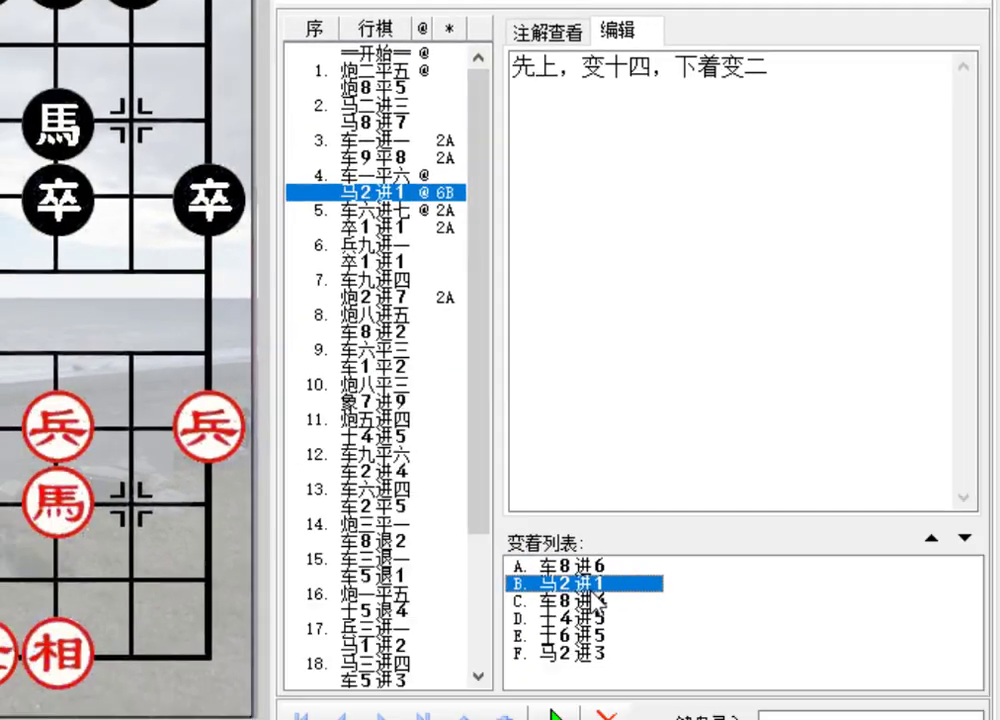
left_click(347, 352)
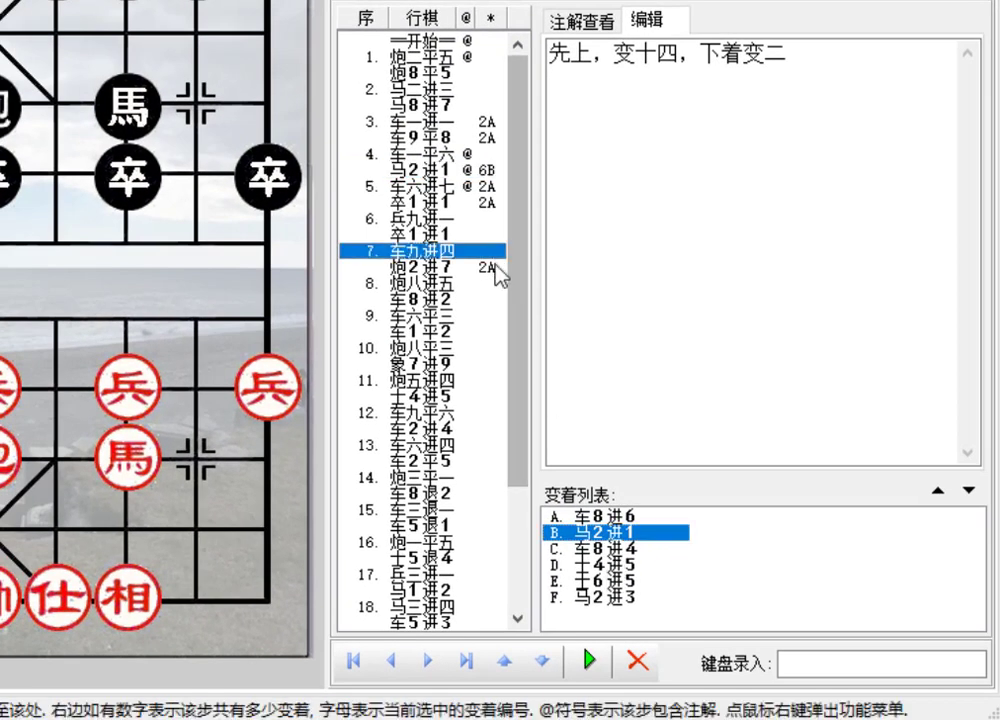
left_click(496, 265)
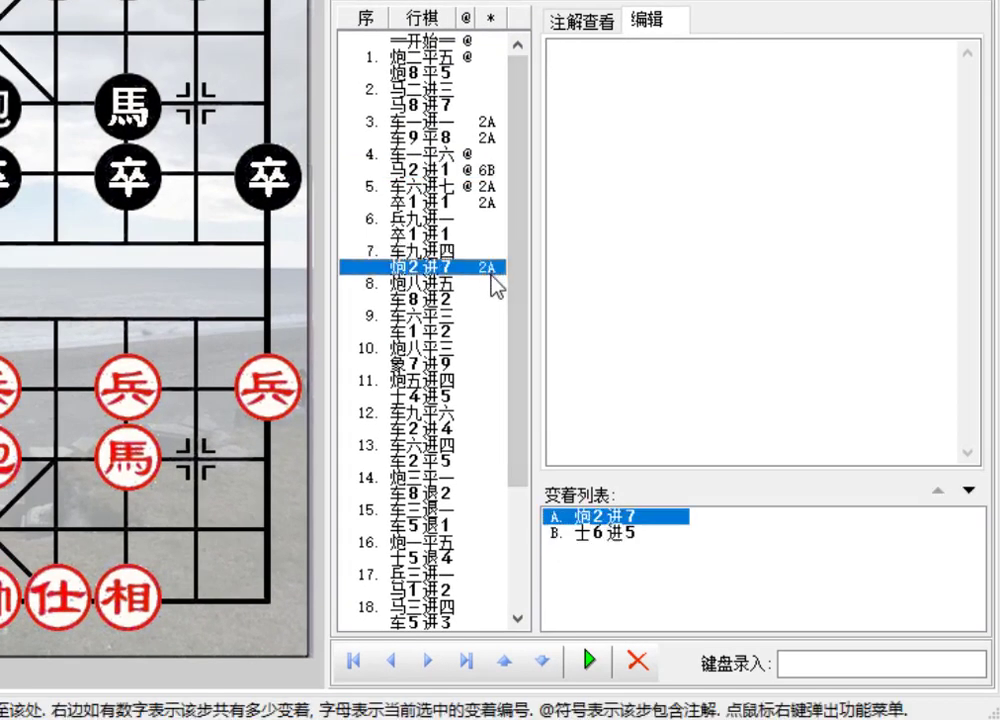
key("Right")
left_click(452, 299)
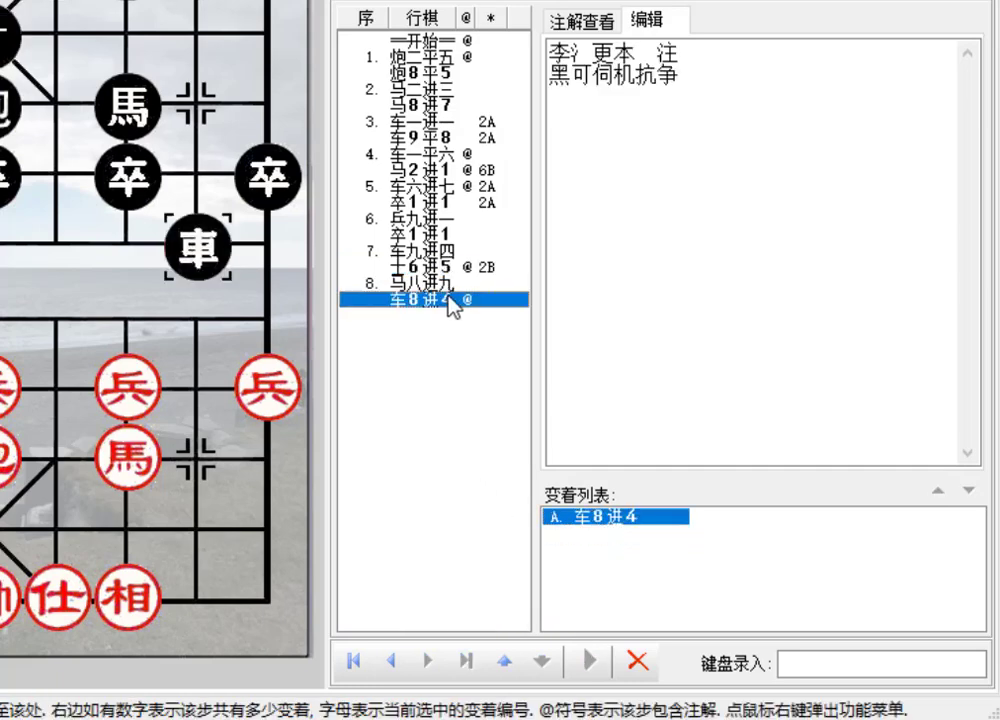
left_click(470, 170)
left_click(613, 565)
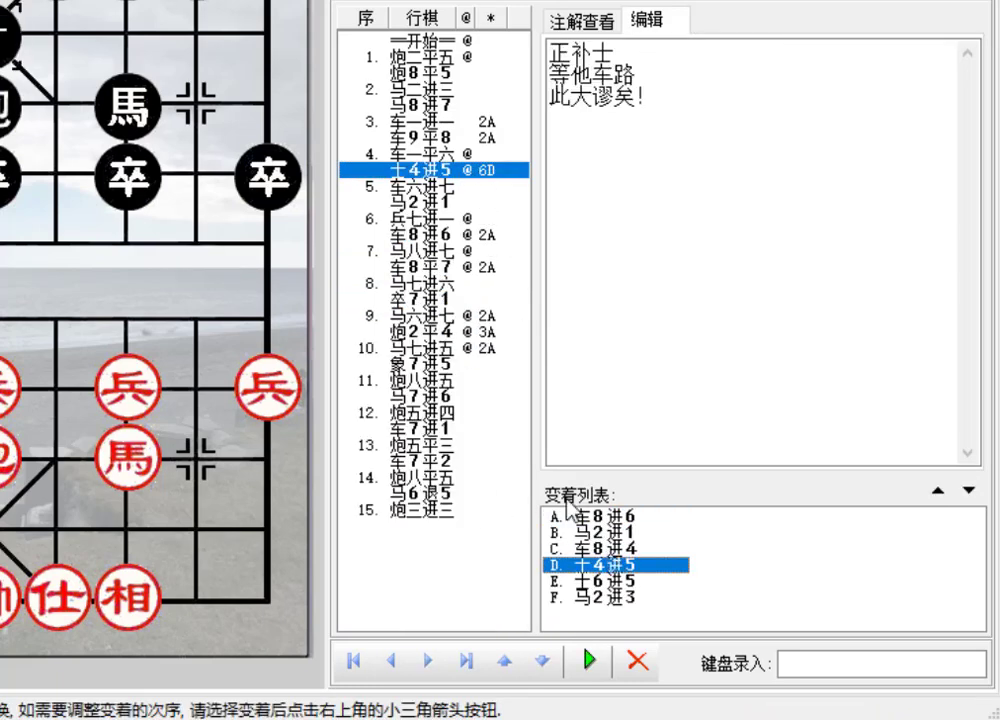
left_click(497, 352)
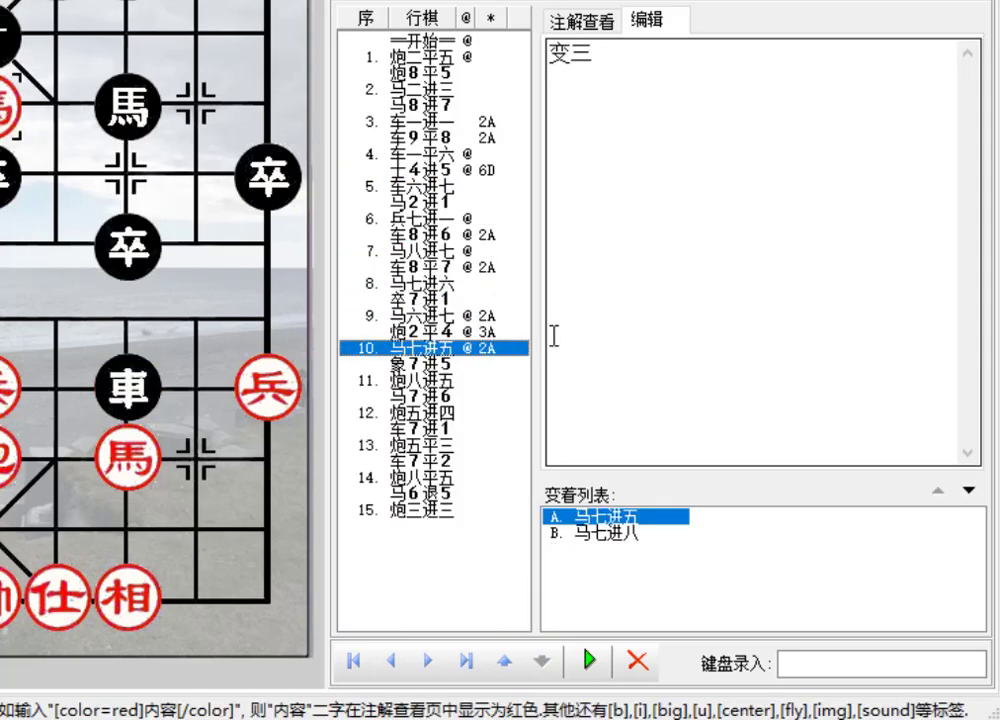
left_click(471, 184)
left_click(472, 170)
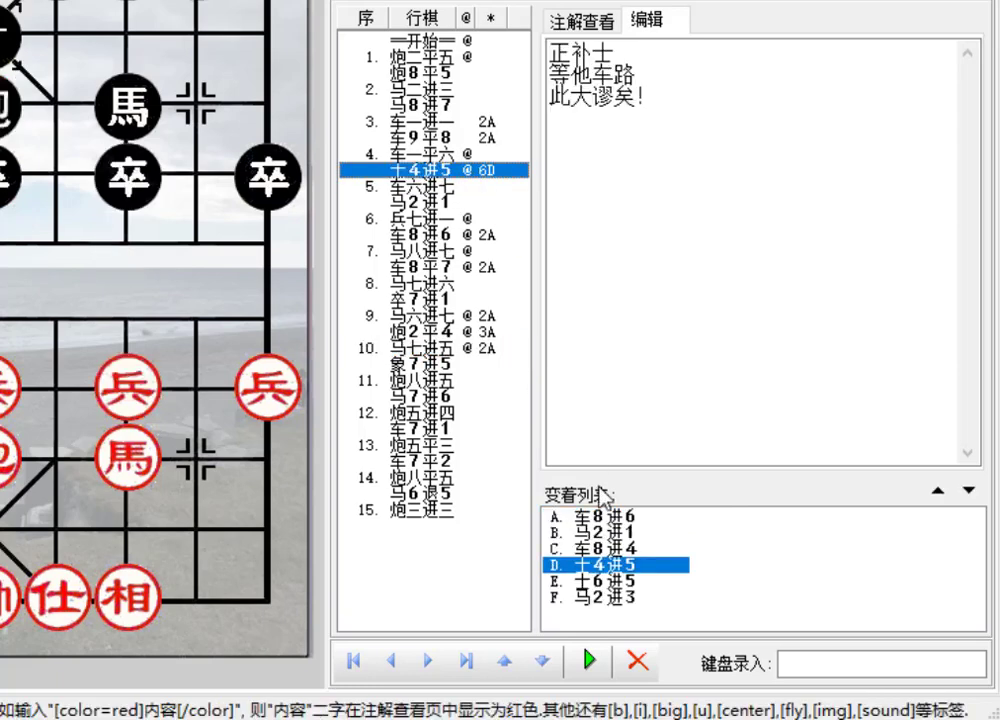
left_click(620, 518)
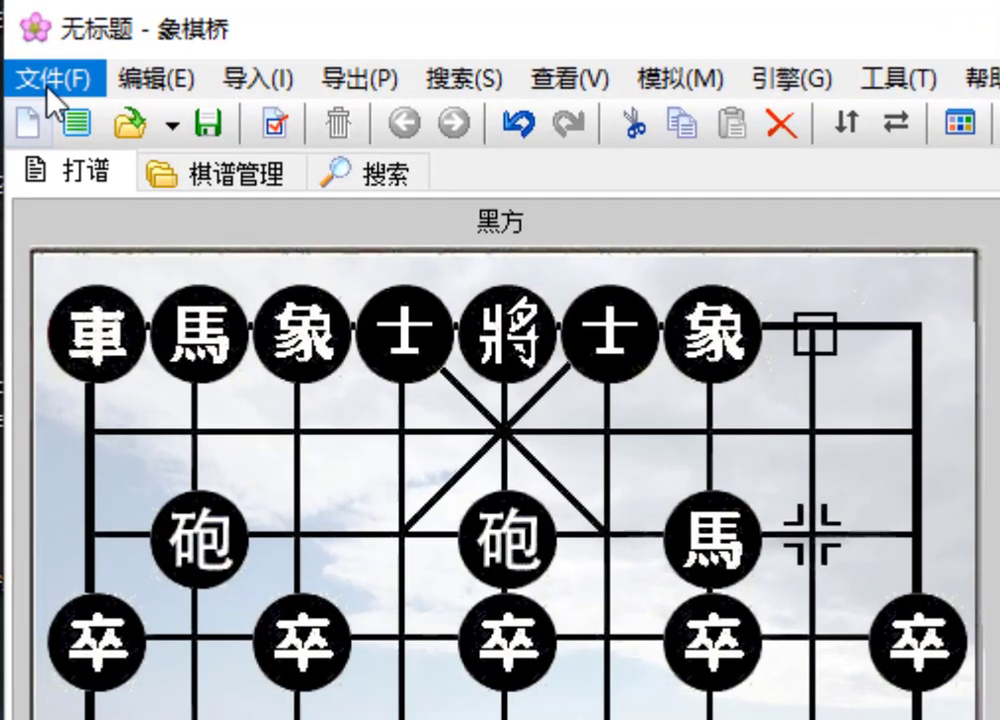
Save the merged record into the testing secret in the tangerine library
left_click(47, 78)
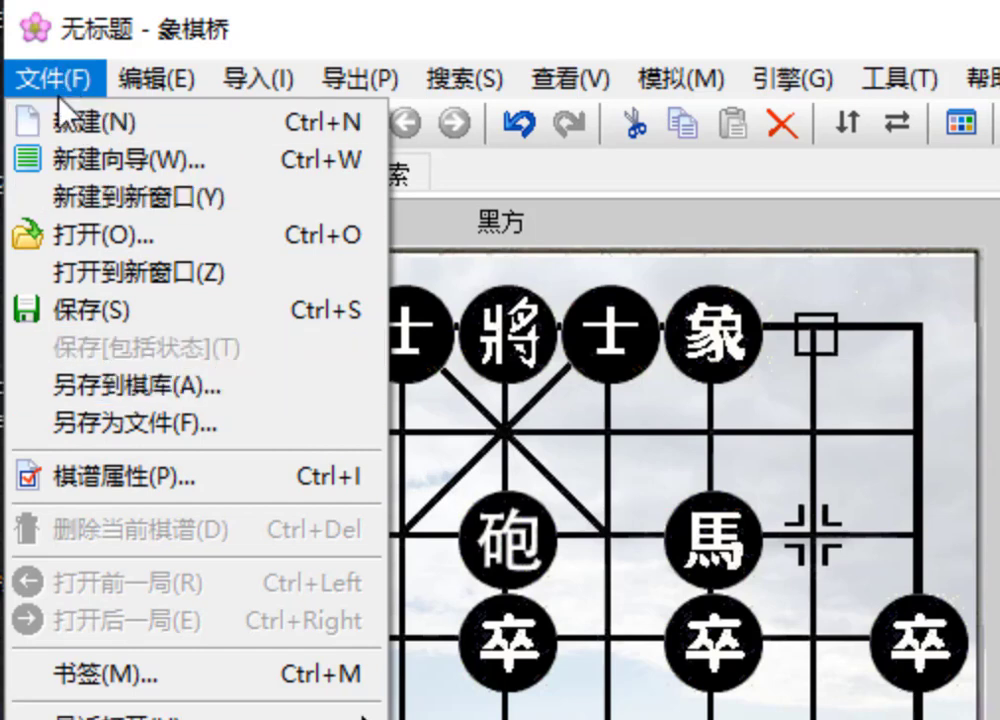
left_click(125, 388)
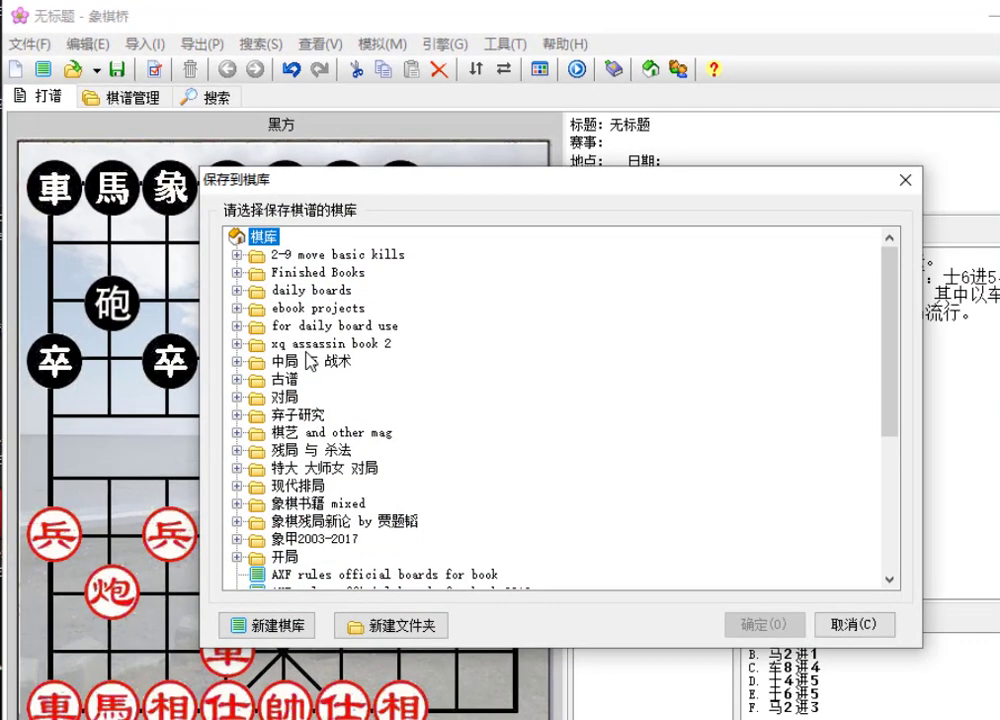
scroll(322, 424, "down", 8)
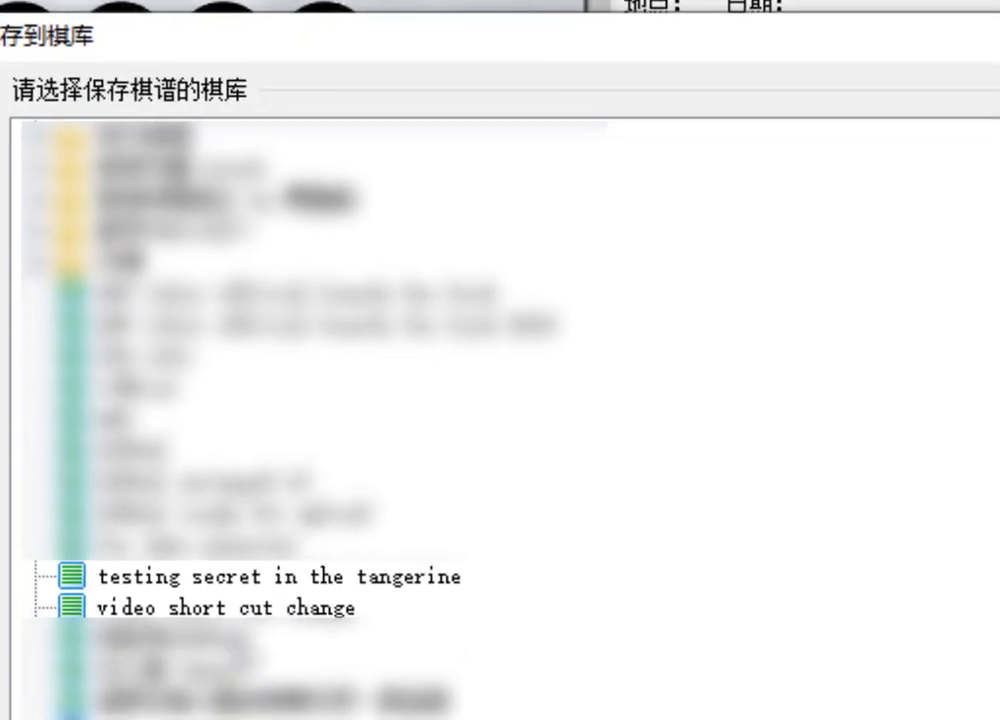
left_click(349, 516)
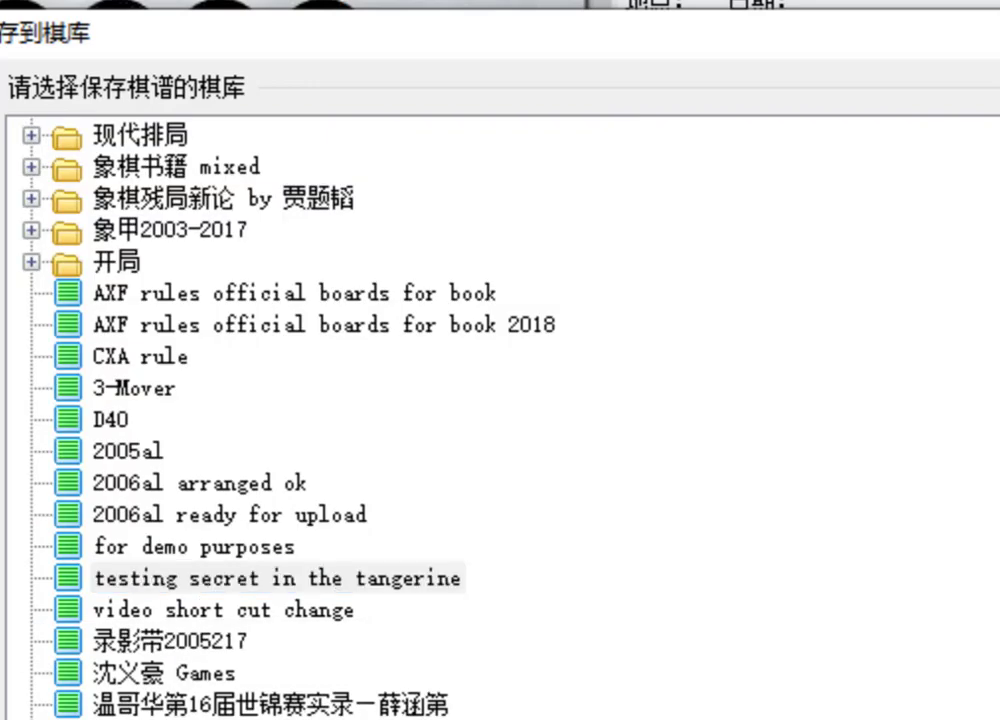
key("Return")
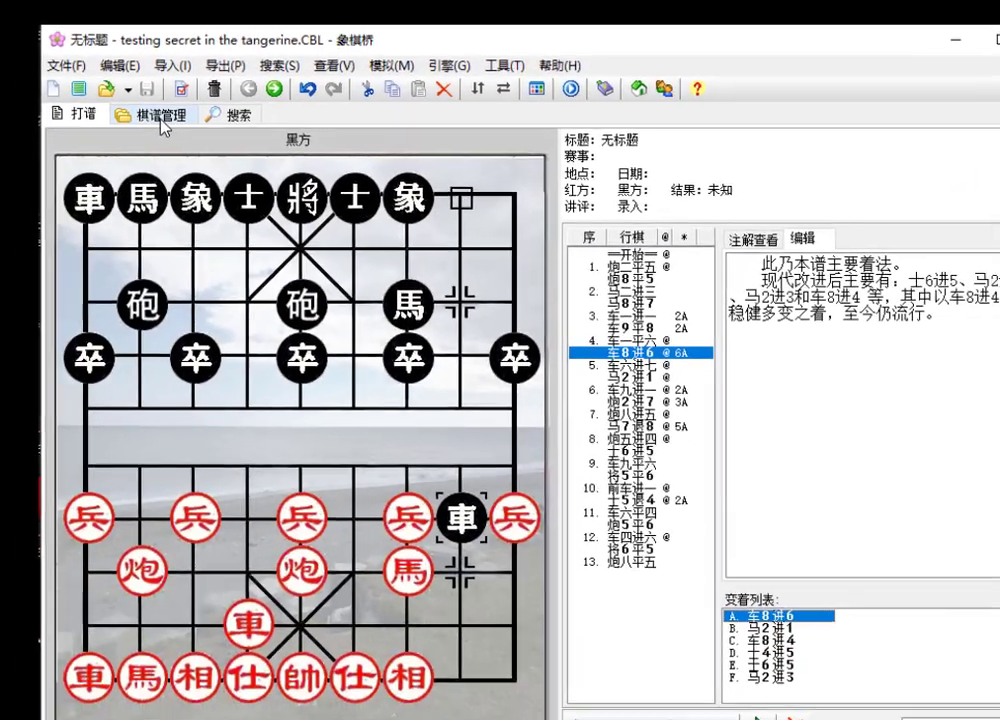
Open the untitled merged record from the end of the library's game list
left_click(160, 120)
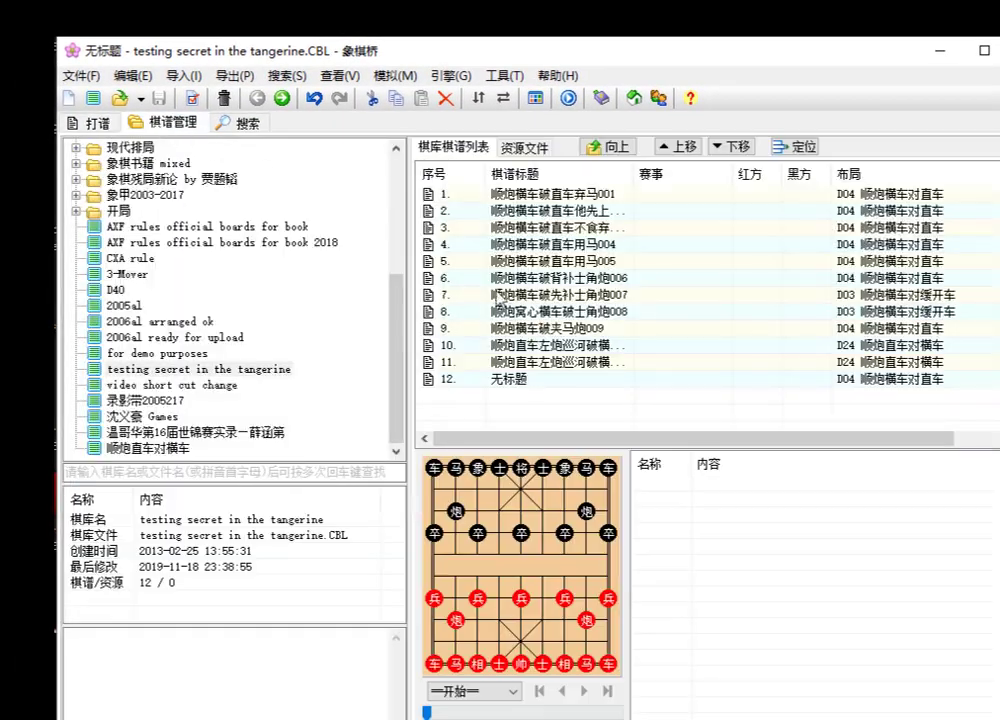
left_click(520, 382)
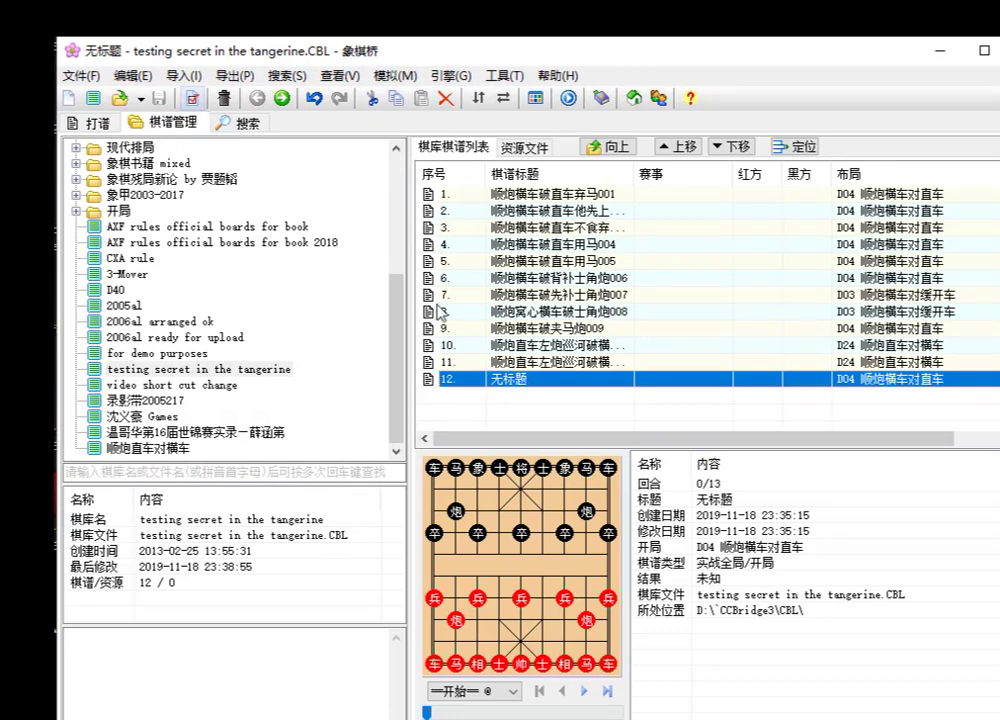
right_click(536, 377)
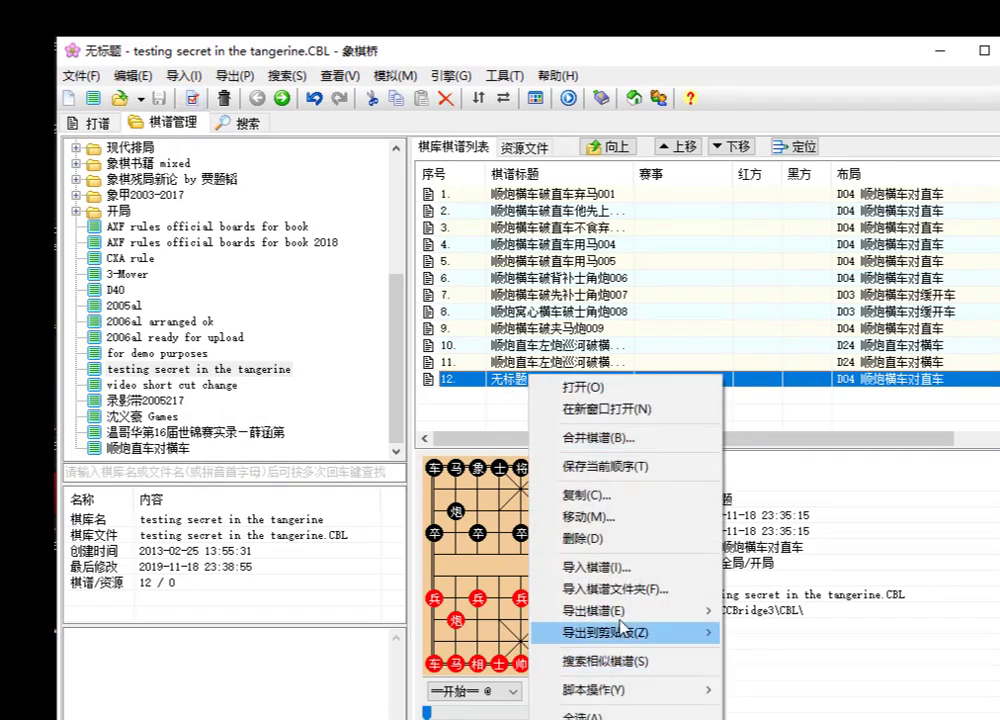
left_click(512, 386)
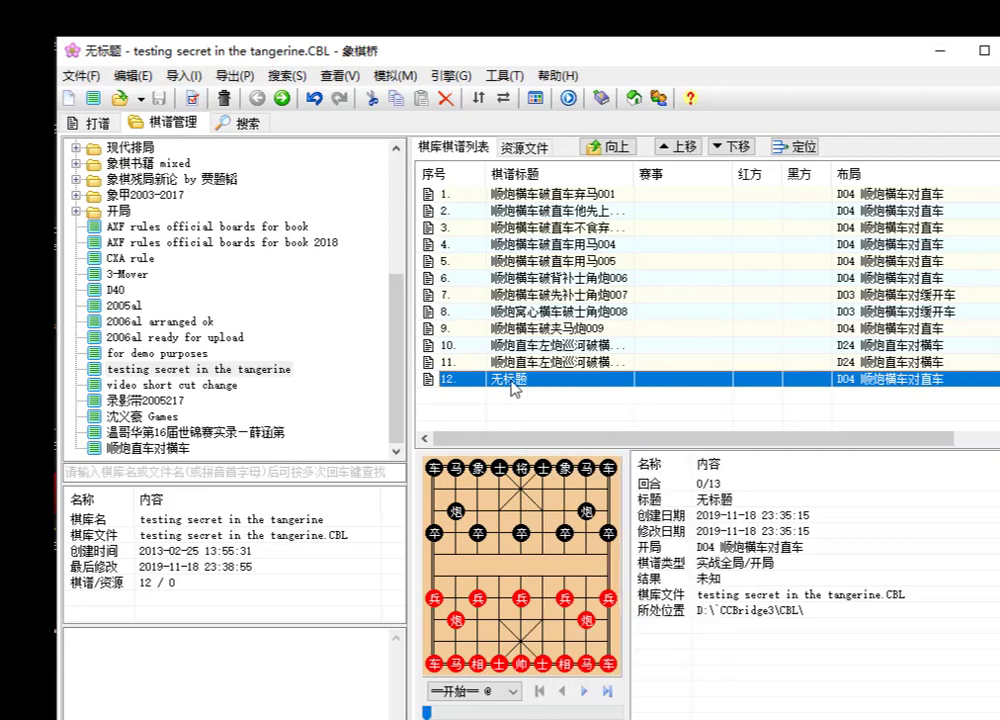
double_click(512, 386)
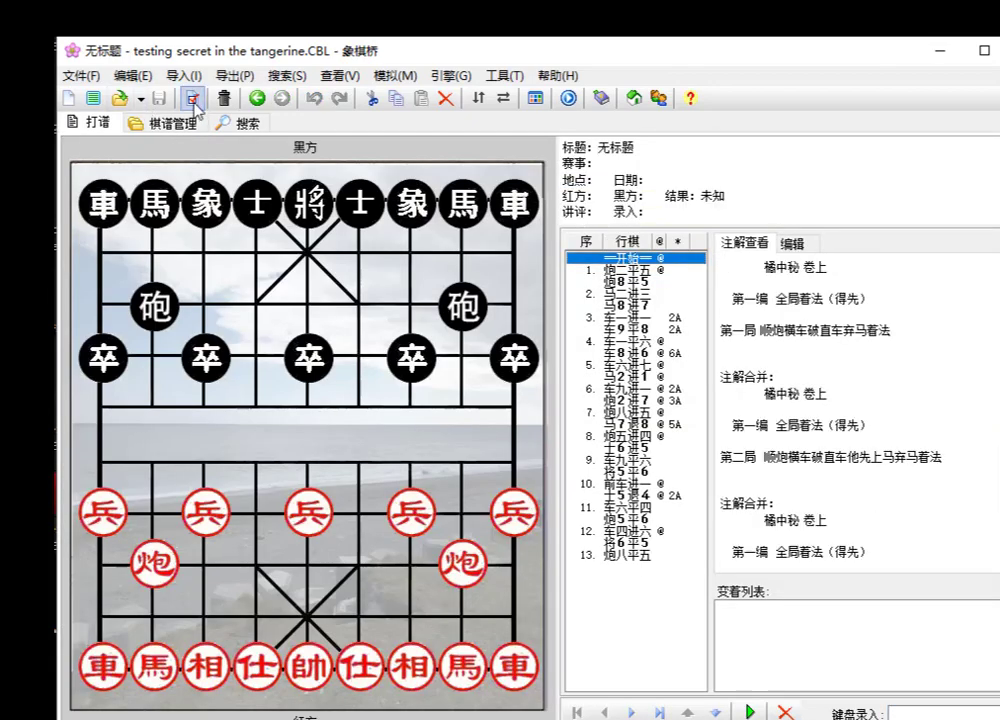
Set the merged record's title to "testing etc" and save the record
left_click(192, 98)
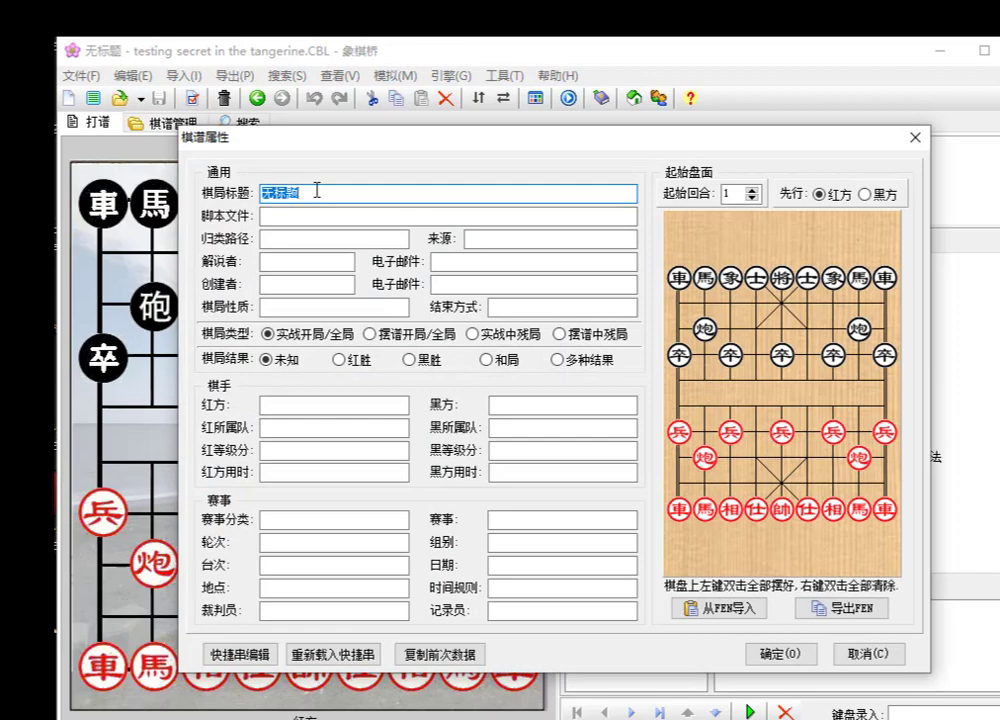
type("testing etc")
left_click(770, 654)
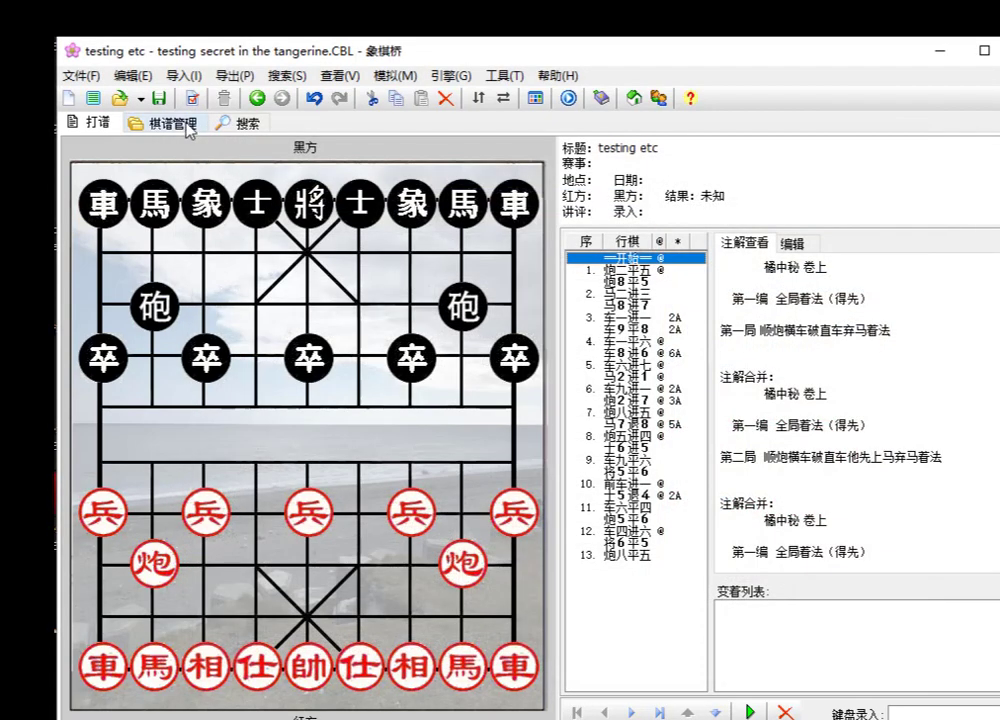
left_click(158, 98)
Reopen the testing etc record from the library to check it, and return to the game list
left_click(160, 122)
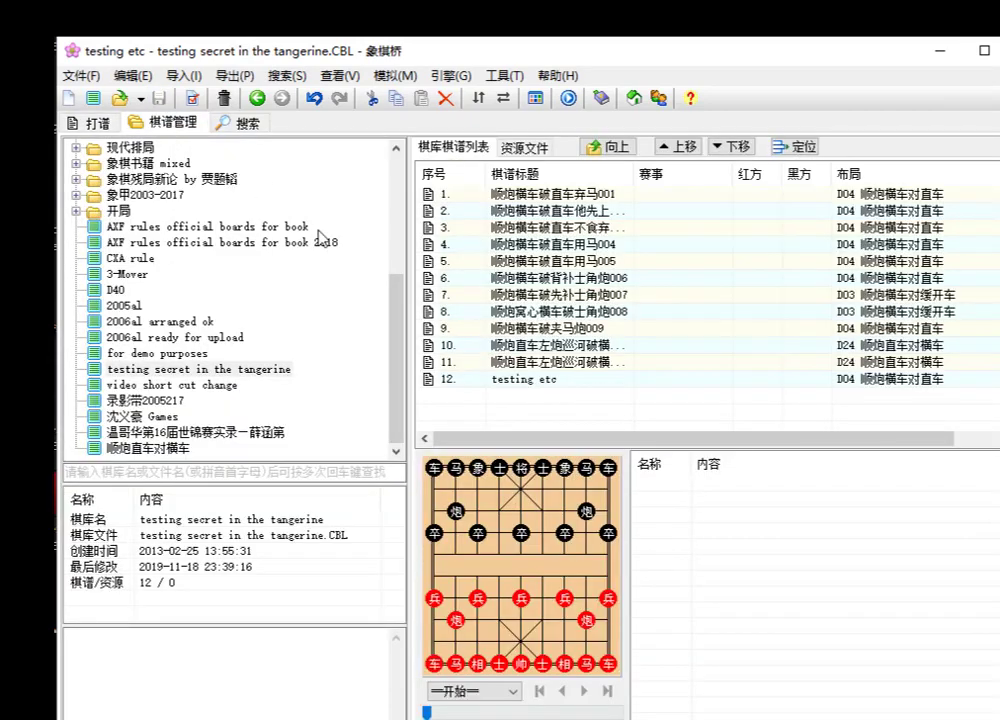
double_click(539, 381)
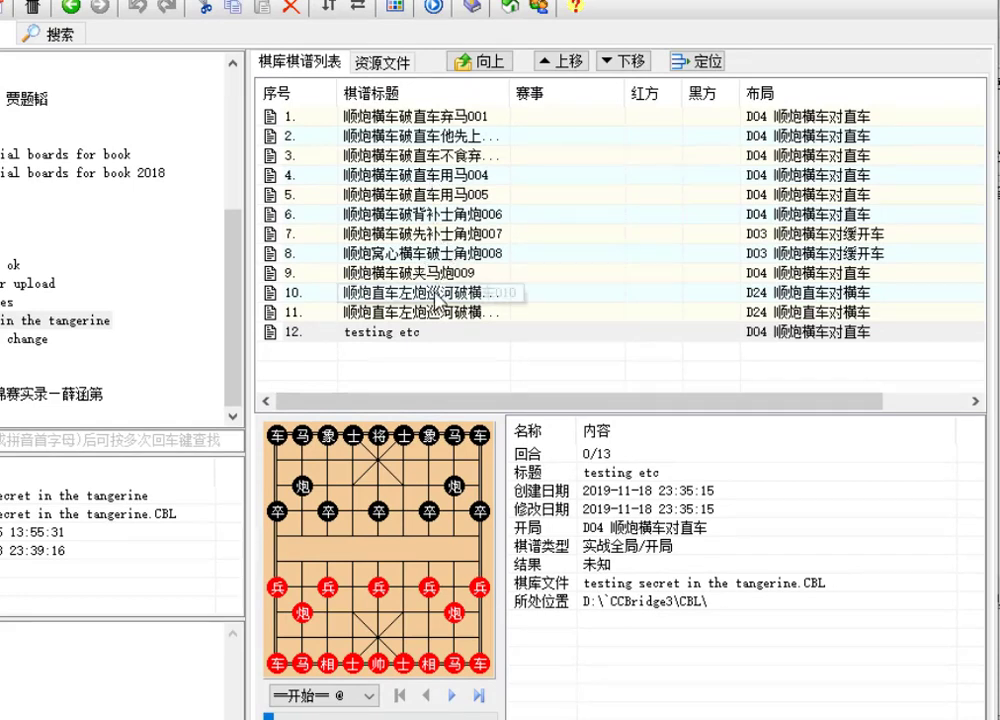
left_click(412, 334)
double_click(410, 334)
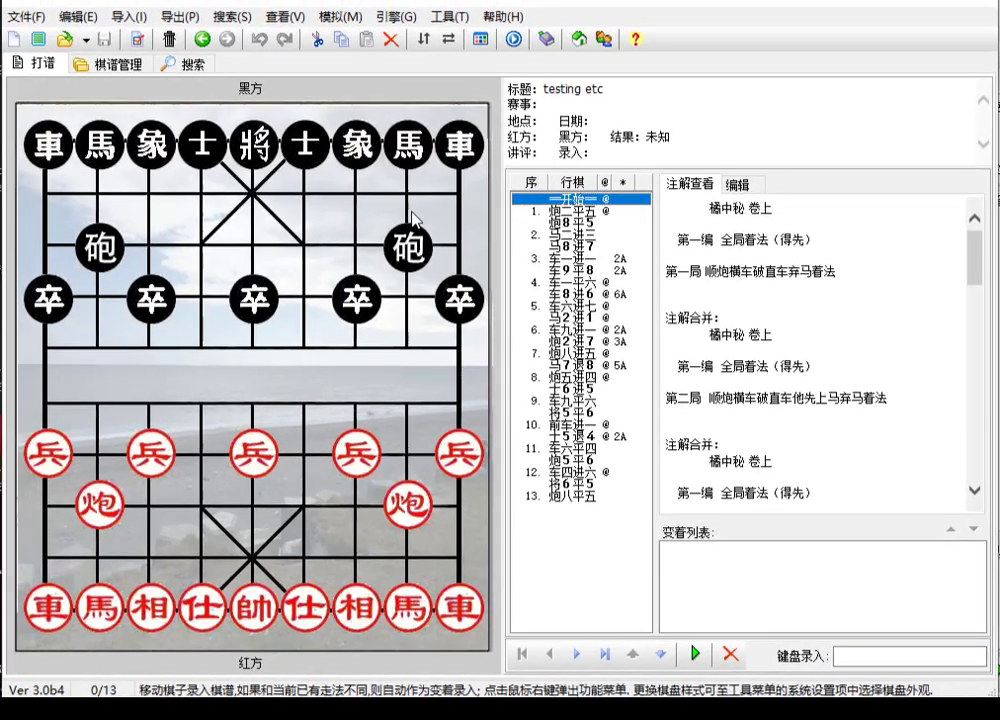
left_click(56, 56)
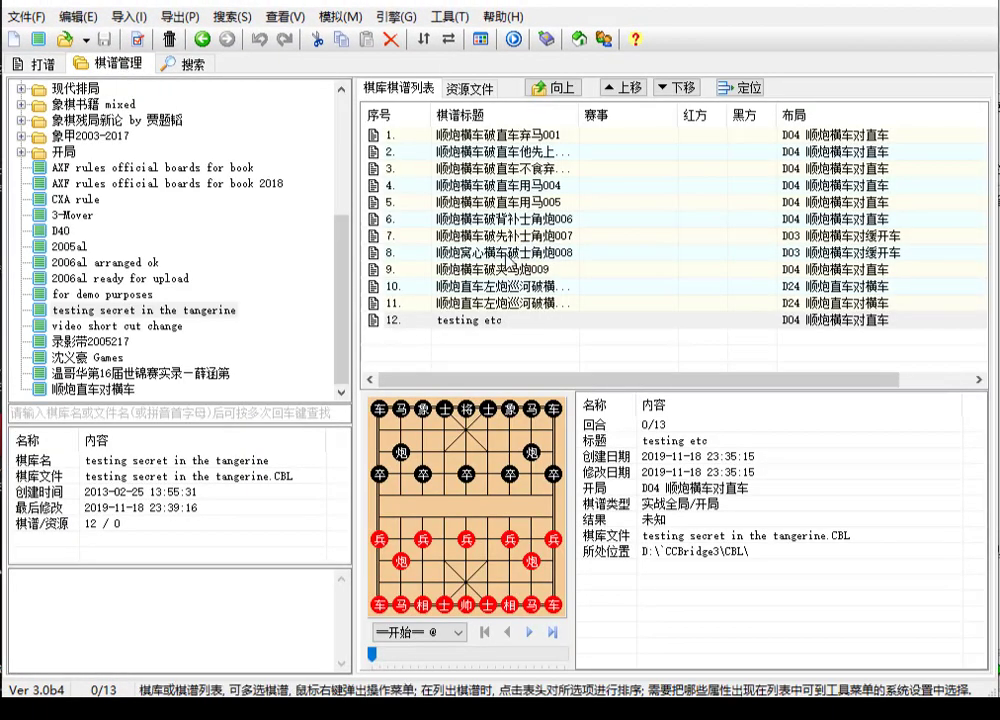
right_click(481, 322)
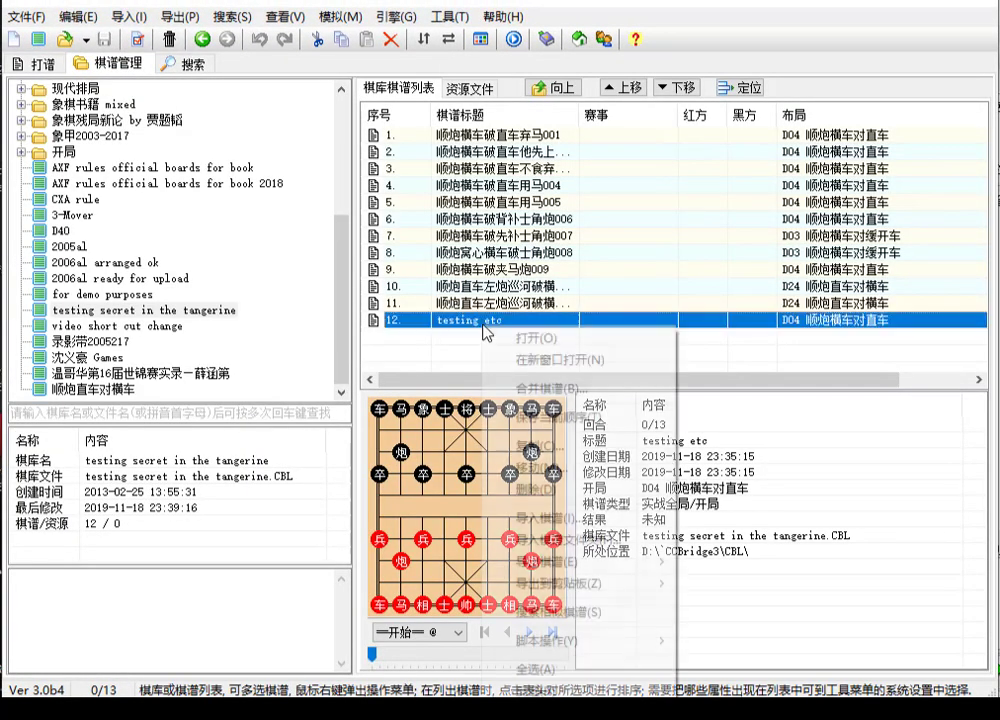
left_click(72, 62)
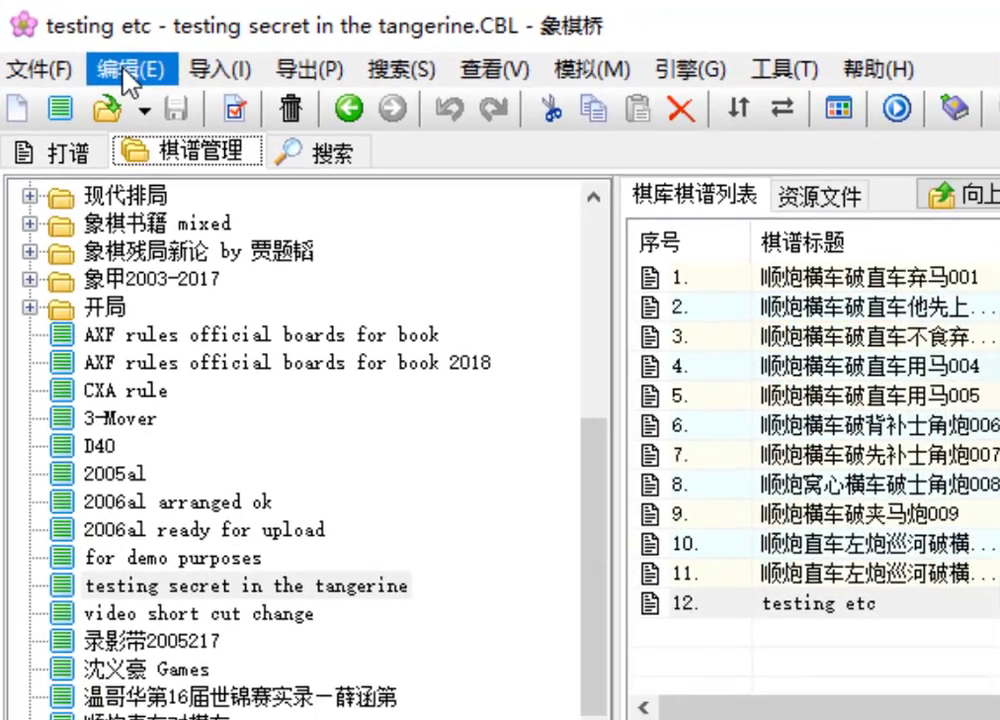
left_click(150, 80)
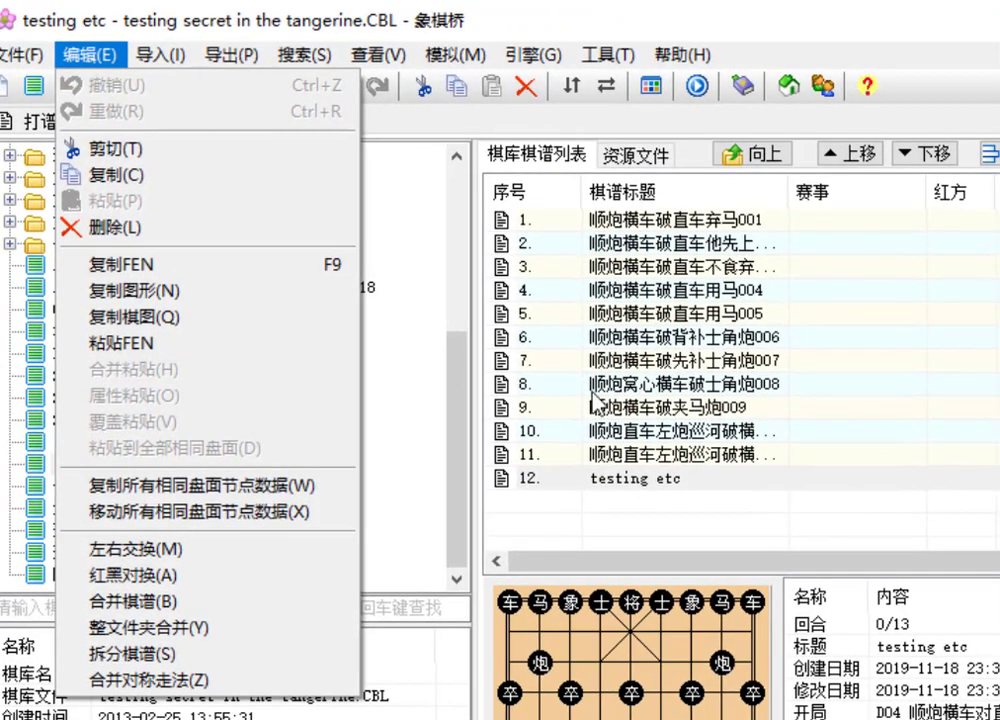
Open the testing etc record and split it into separate games, saved in the testing secret in the tangerine library
double_click(664, 482)
left_click(115, 65)
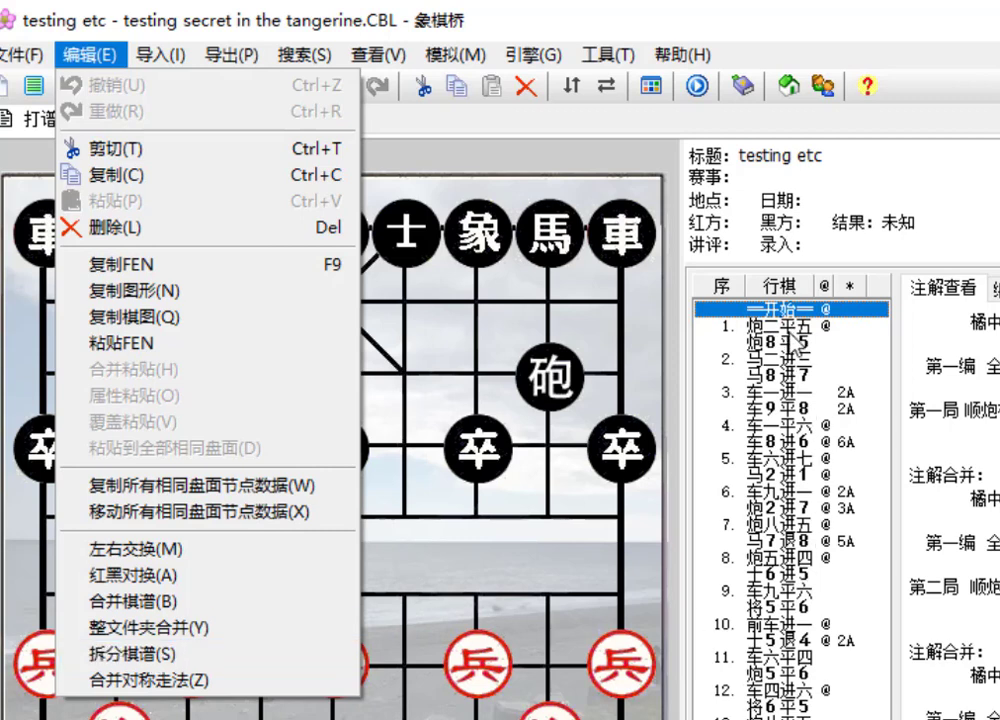
left_click(187, 656)
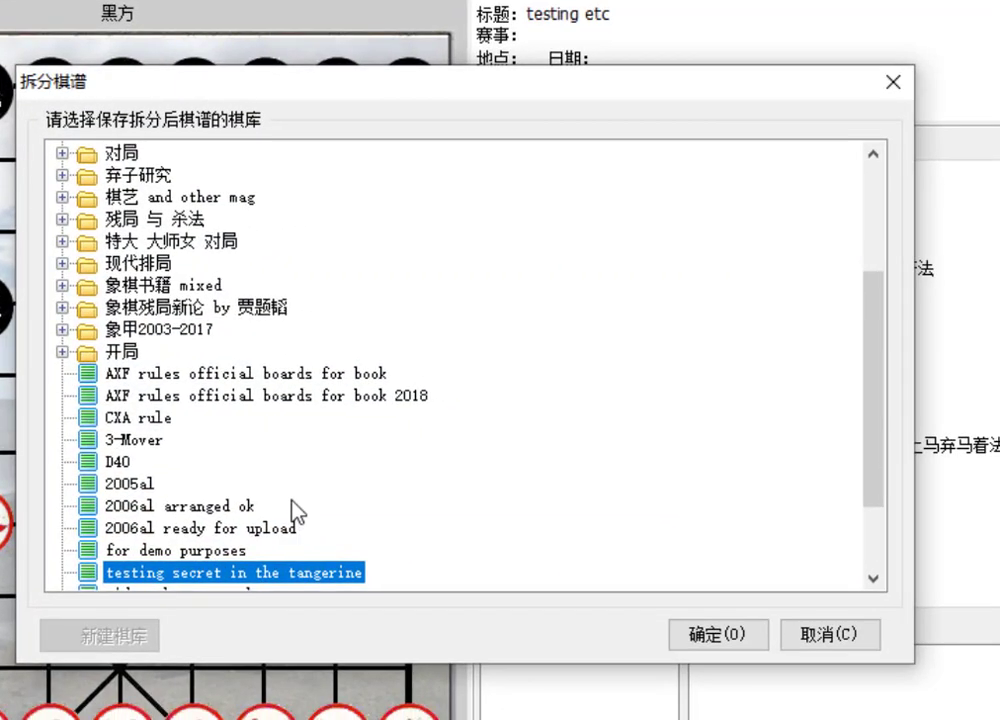
scroll(291, 508, "down", 2)
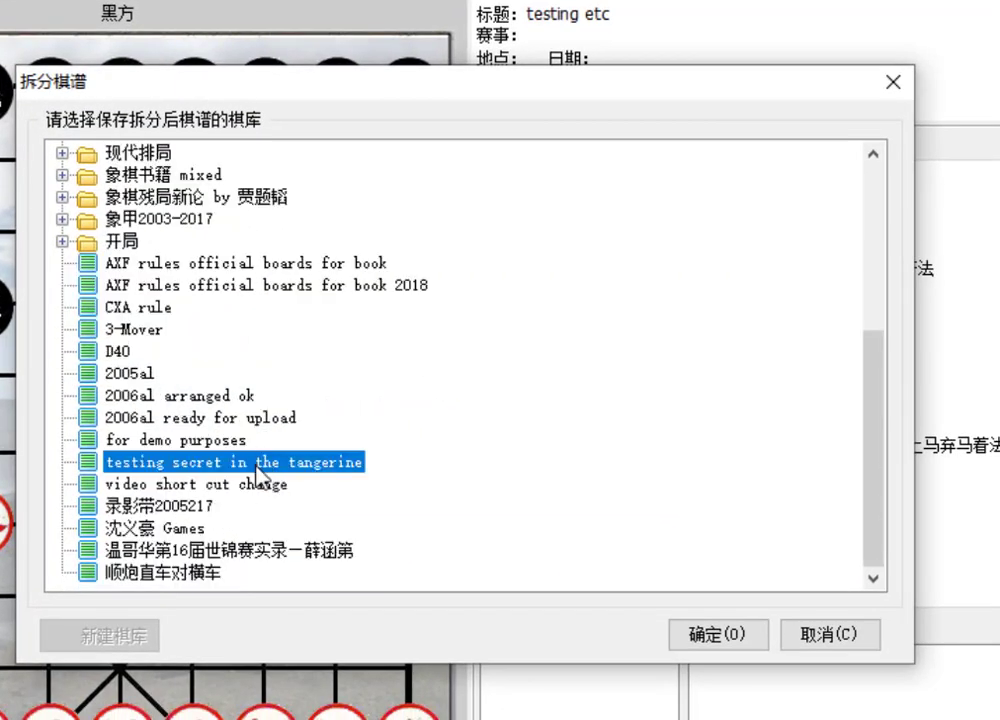
left_click(693, 638)
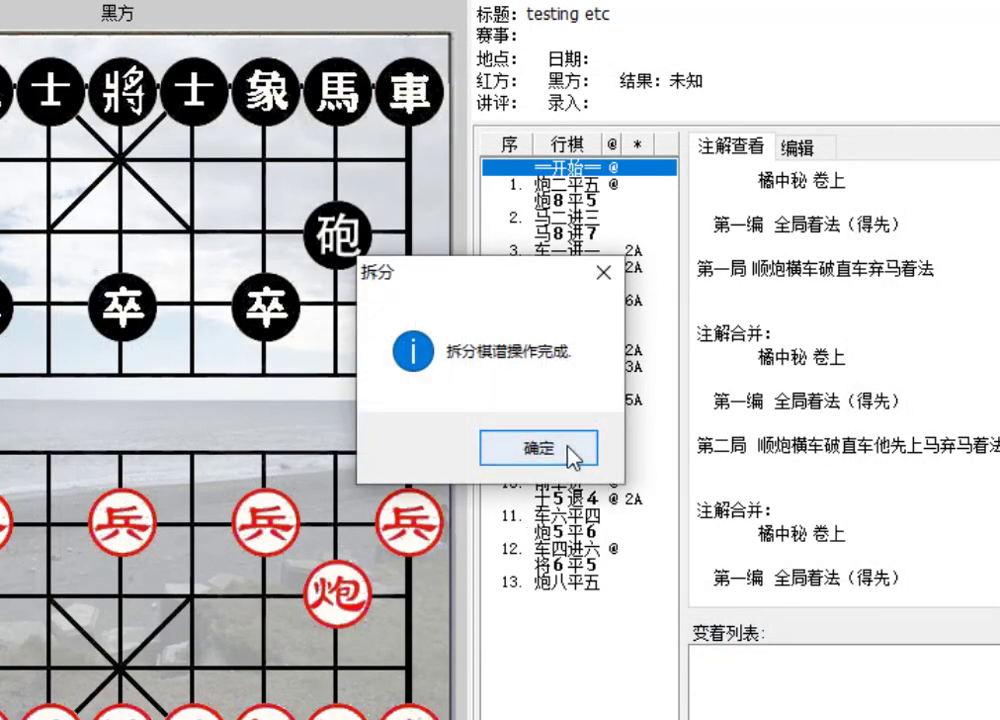
left_click(570, 452)
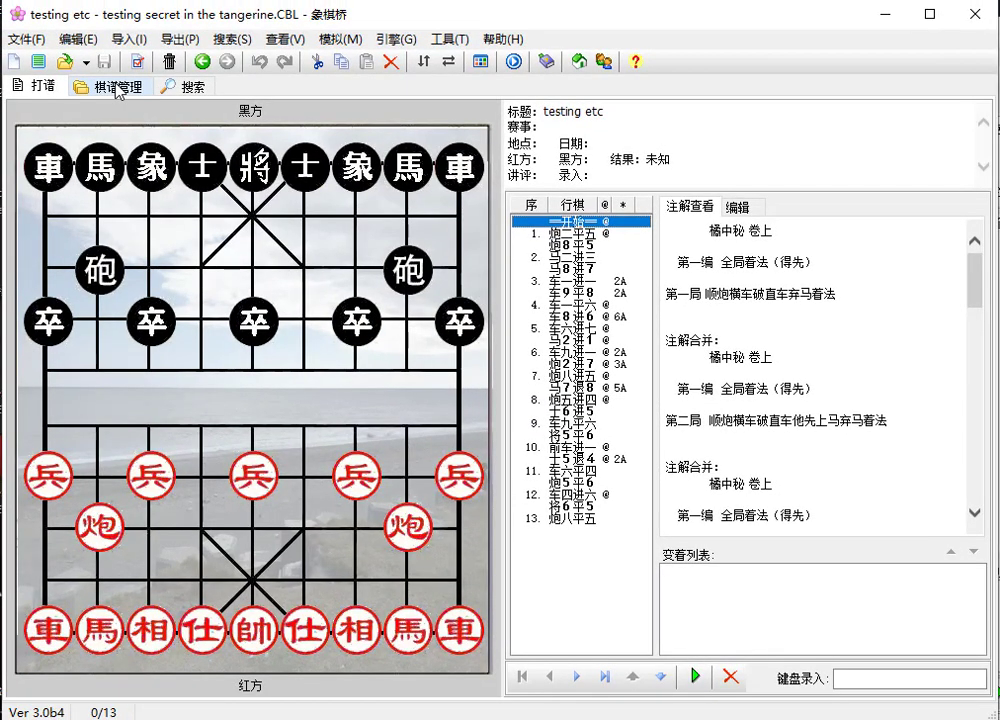
Refresh the testing secret in the tangerine game list by switching to the video short cut change library and back, and look through it
left_click(118, 89)
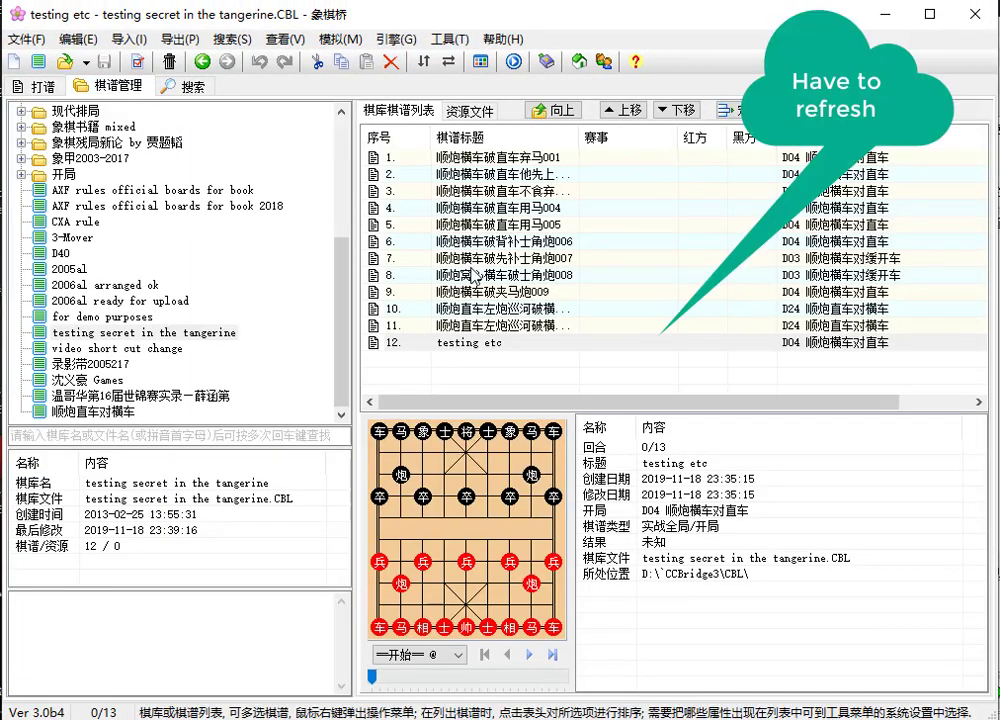
left_click(100, 348)
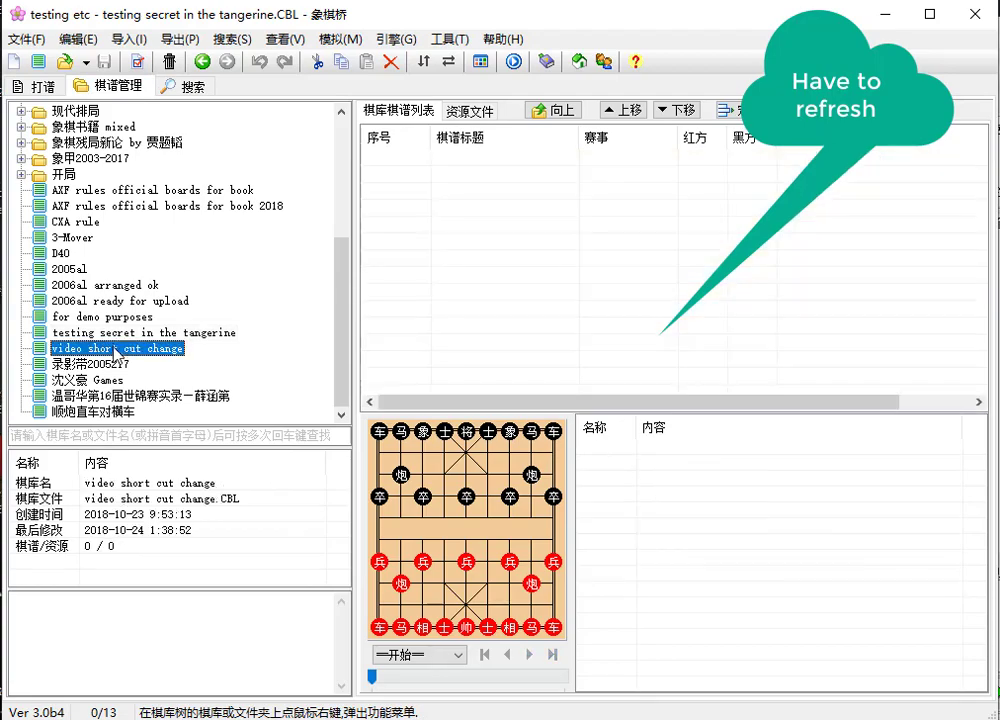
left_click(238, 332)
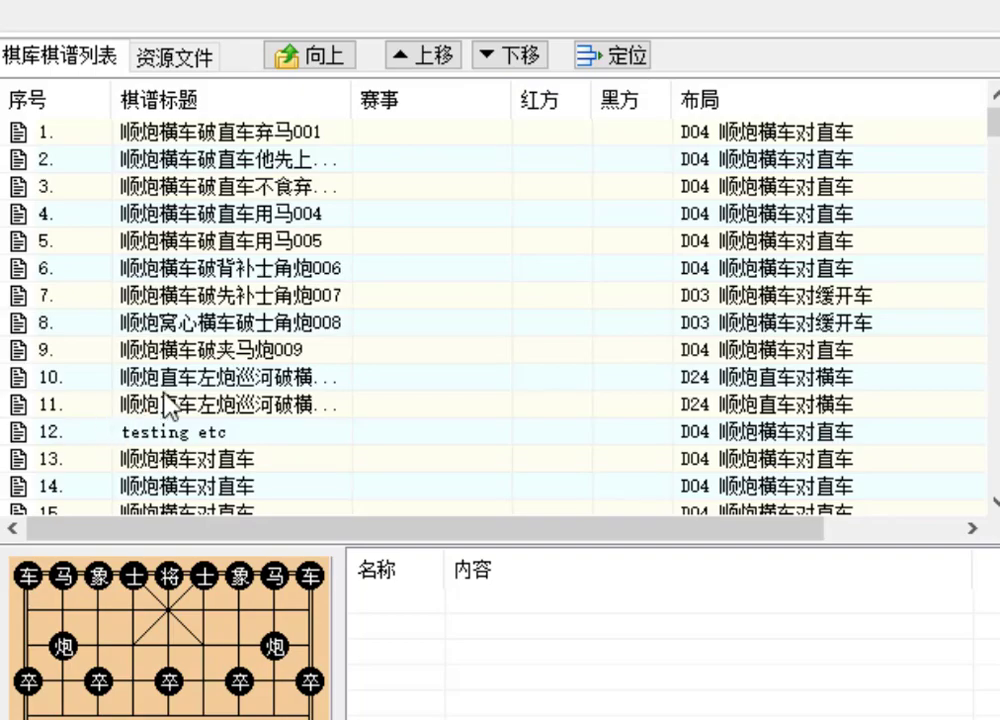
scroll(167, 402, "down", 7)
scroll(167, 402, "up", 7)
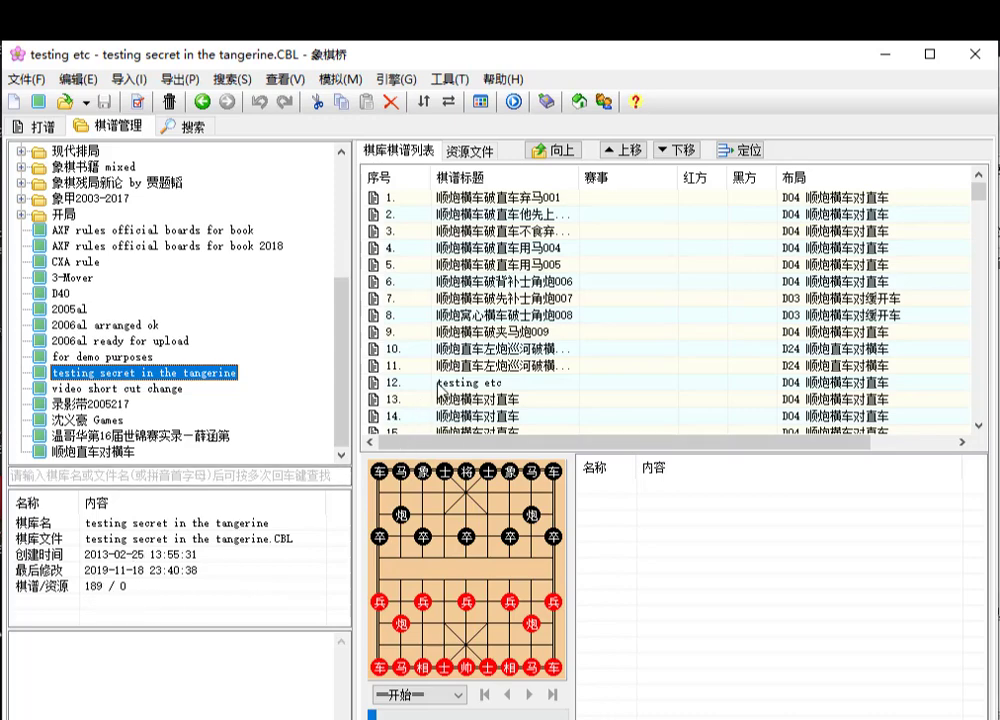
Browse the split games listed below testing etc and open game 139 from the list
left_click(501, 399)
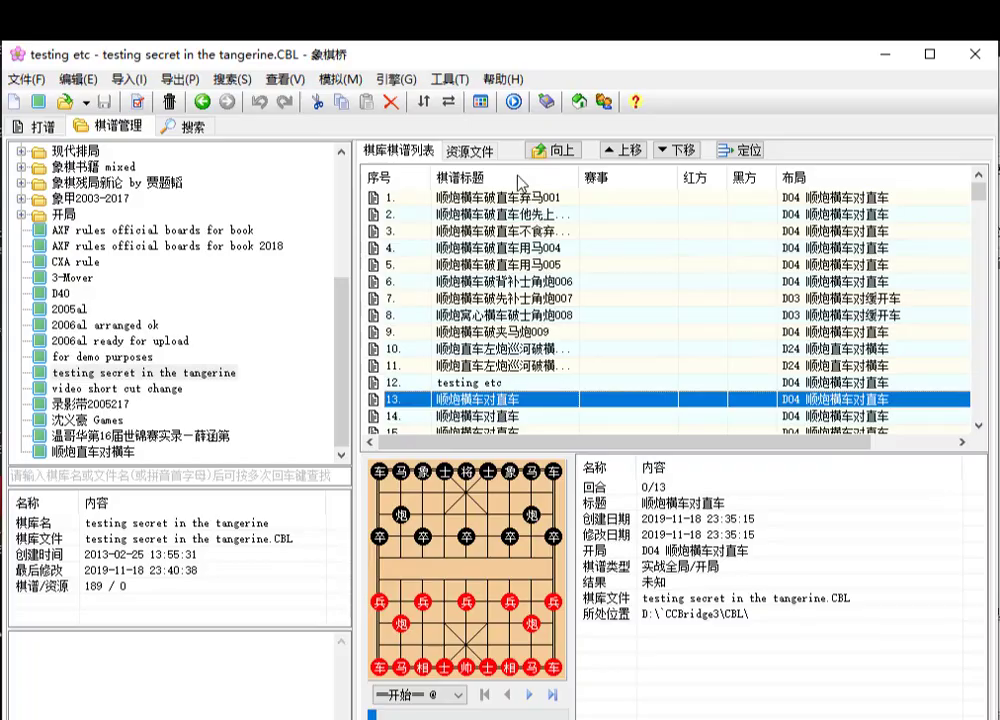
scroll(397, 261, "down", 20)
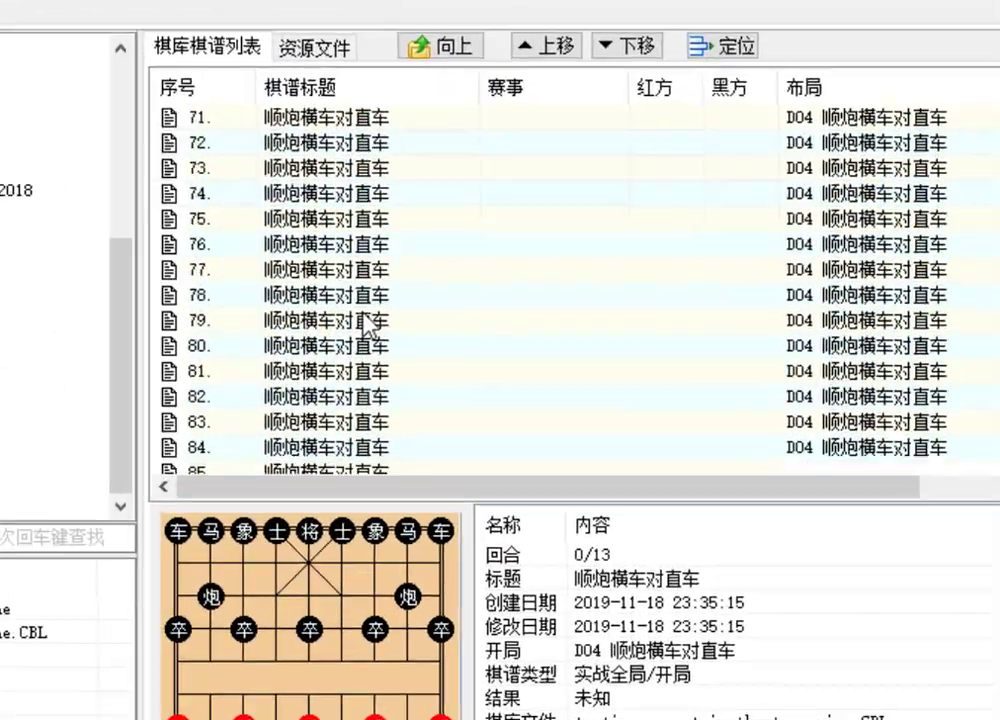
scroll(365, 322, "up", 3)
scroll(365, 322, "down", 20)
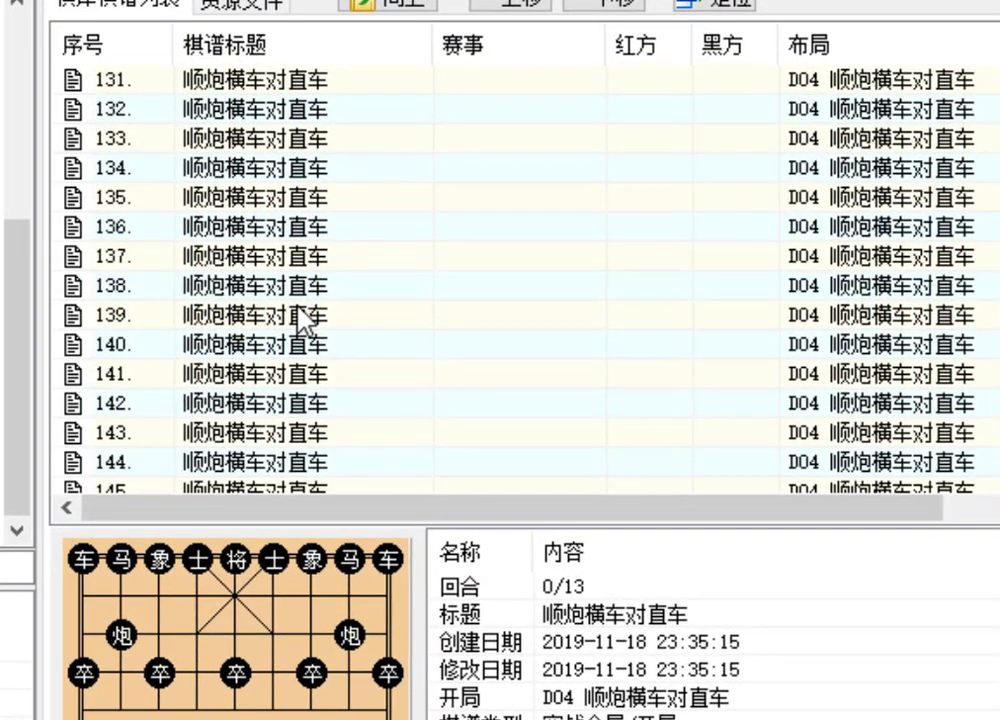
double_click(300, 316)
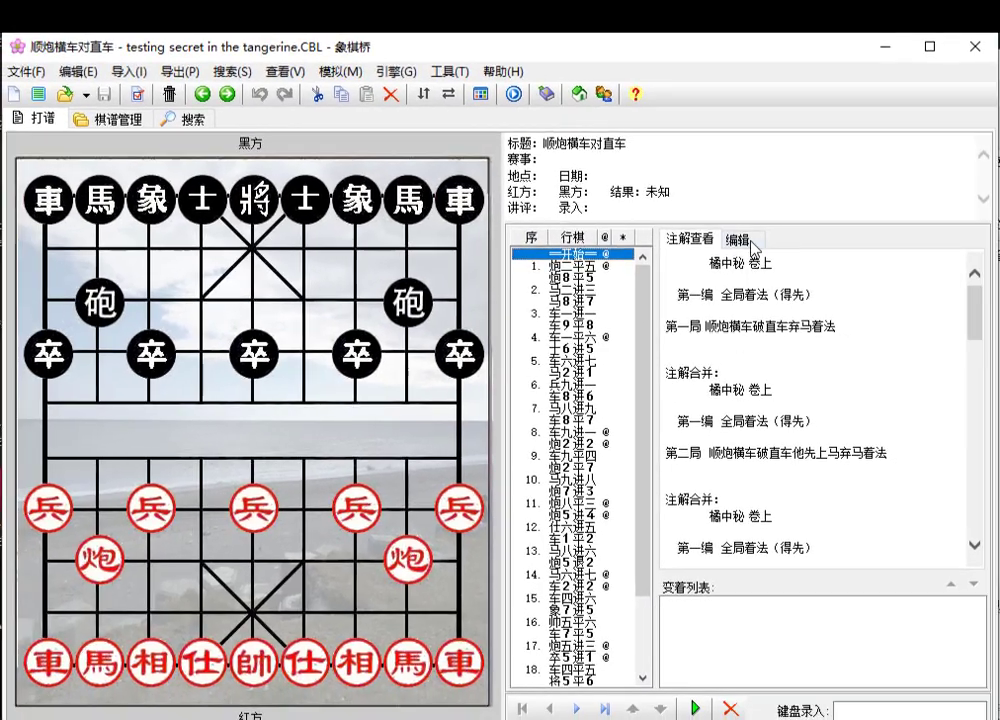
Show the opened split game's annotations in editable form and read through the merged comments marked 注解合并
left_click(751, 244)
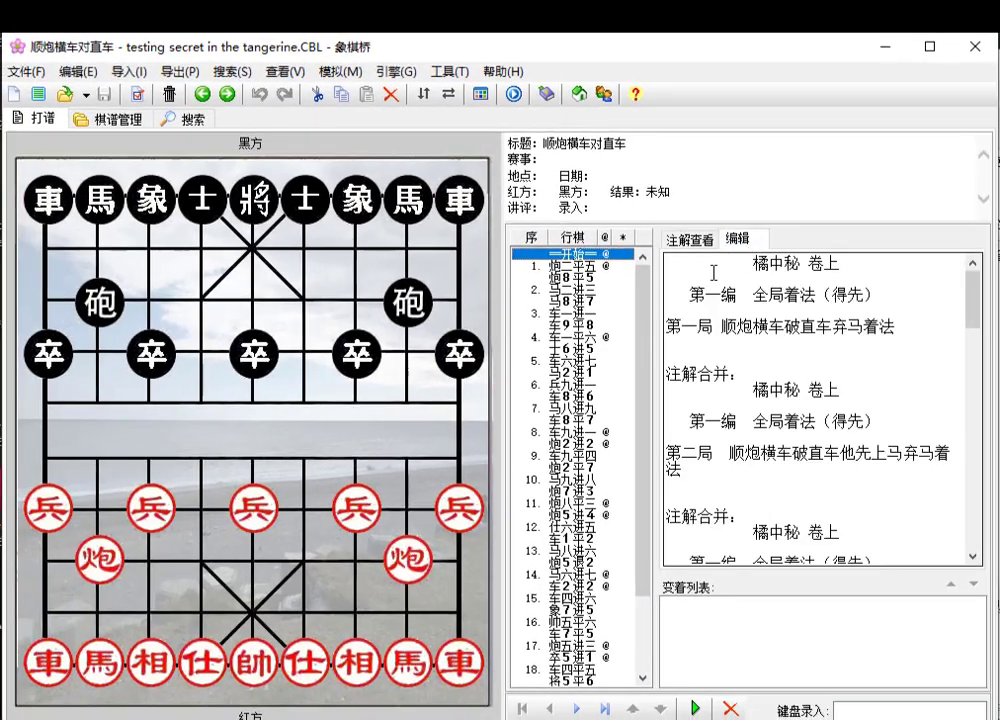
scroll(641, 420, "down", 2)
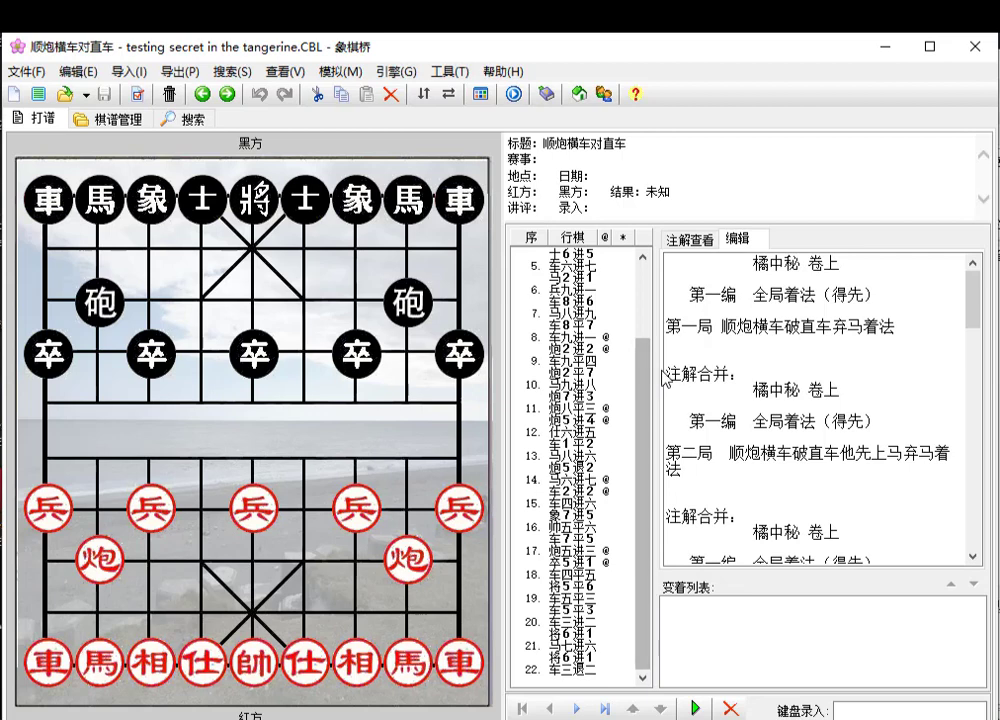
left_click_drag(665, 374, 738, 380)
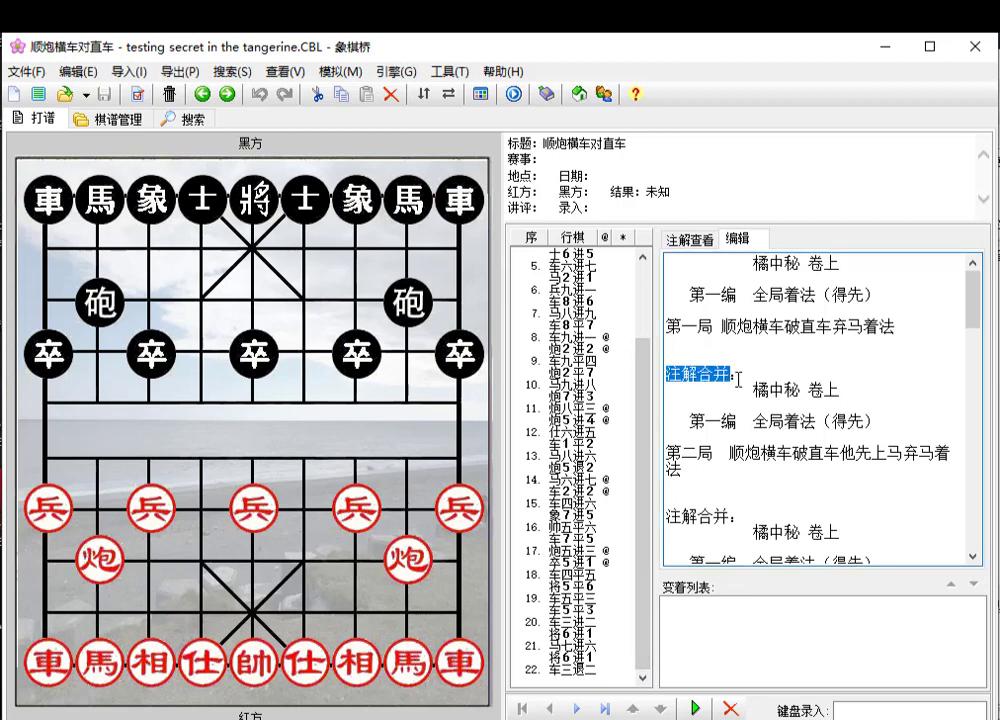
scroll(738, 380, "down", 15)
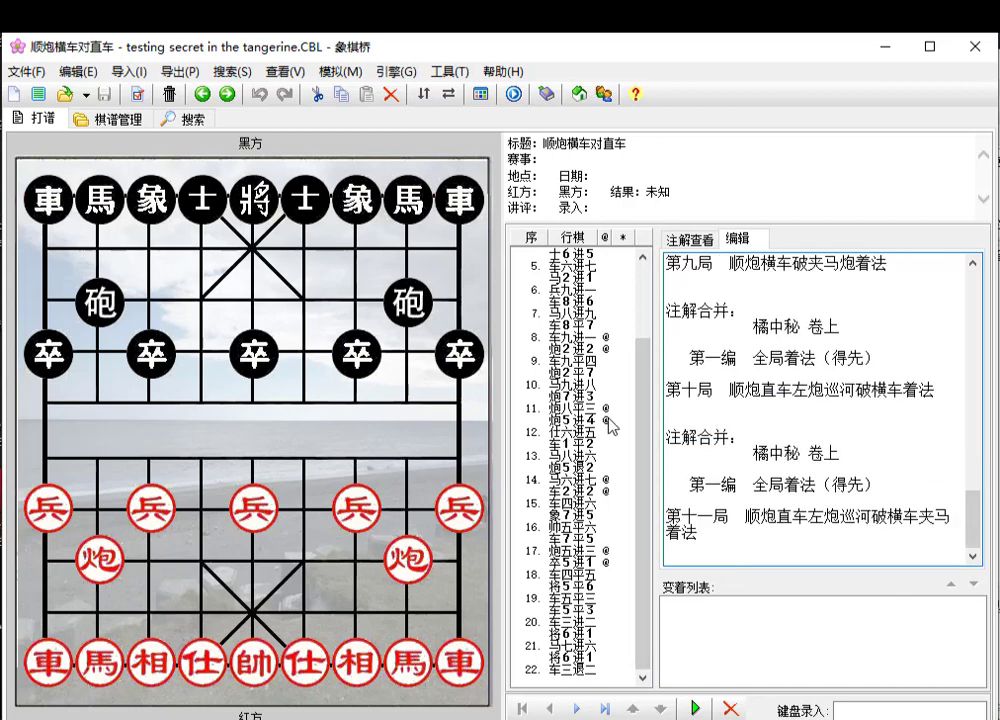
Play through the split game from move 4 车一平六 to its final move 22 车三退二, checking the annotations along the way
left_click(597, 338)
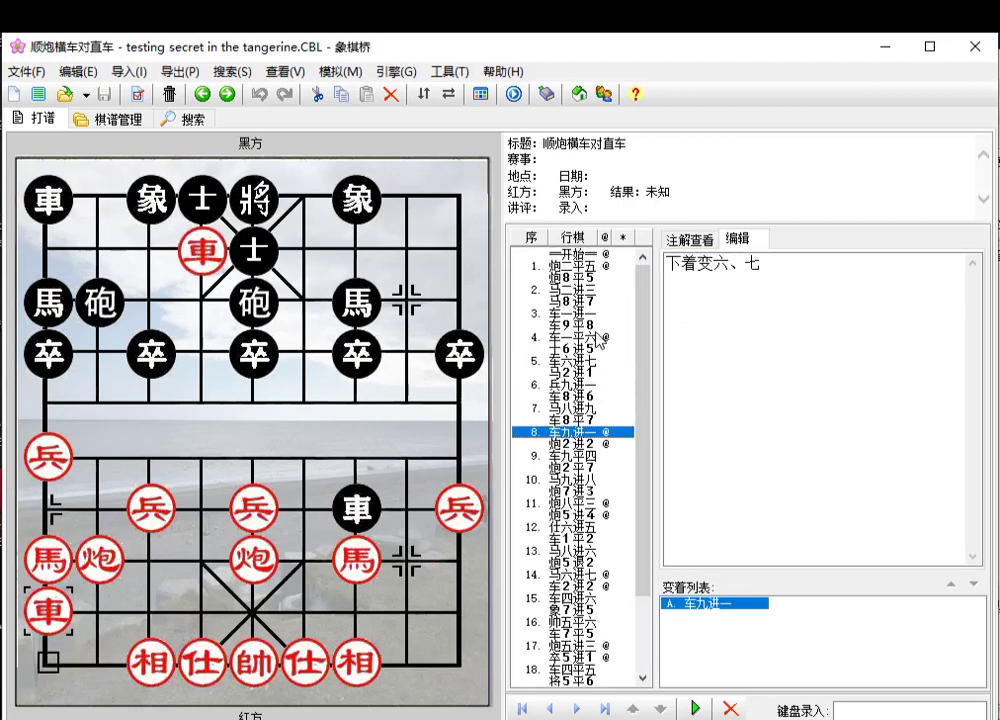
left_click(595, 337)
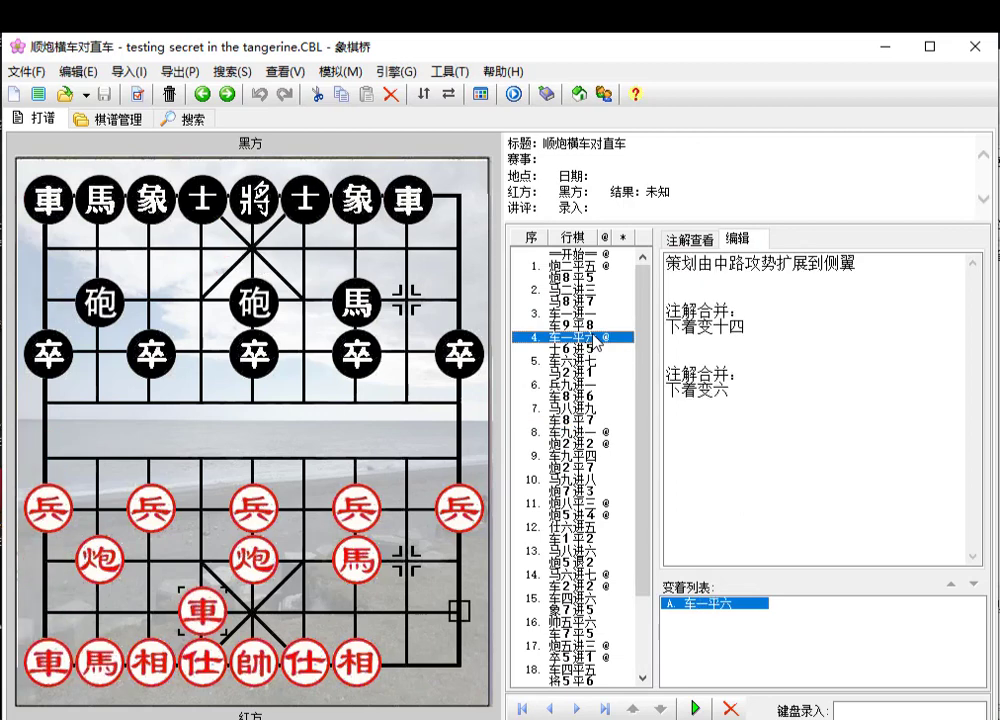
key("Down")
key("Down")
key("Down")
key("Down")
key("Down")
key("Down")
key("Down")
key("Down")
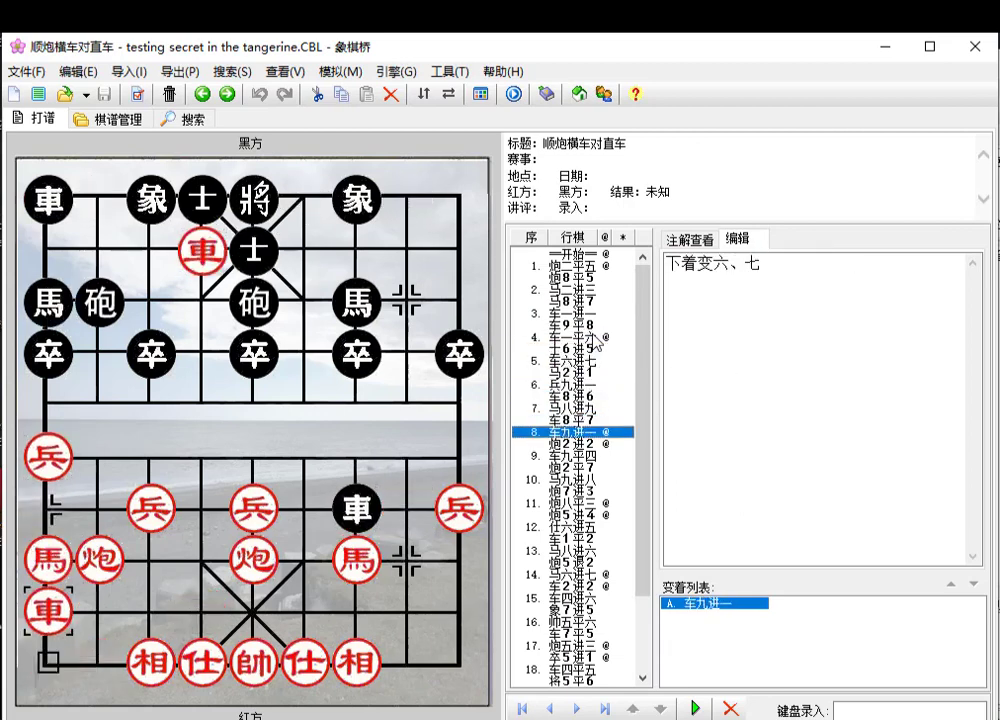
key("Down")
key("Down")
key("Down")
key("Down")
key("Down")
key("Down")
key("Down")
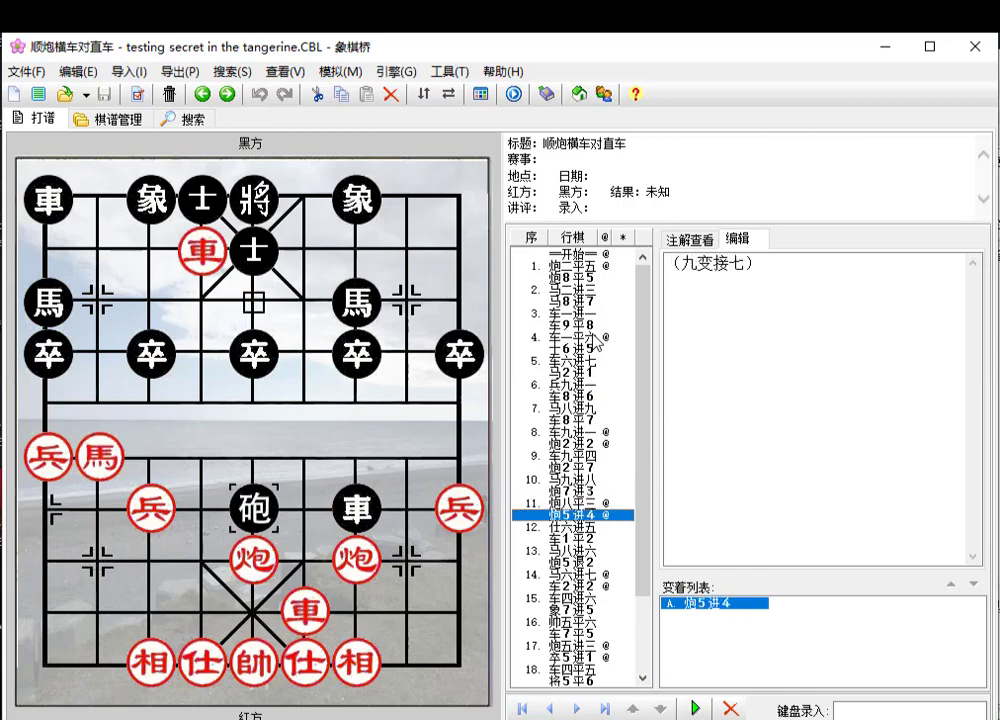
key("Down")
key("Down")
key("Down")
key("Down")
key("Down")
key("Down")
key("Down")
key("Down")
key("Down")
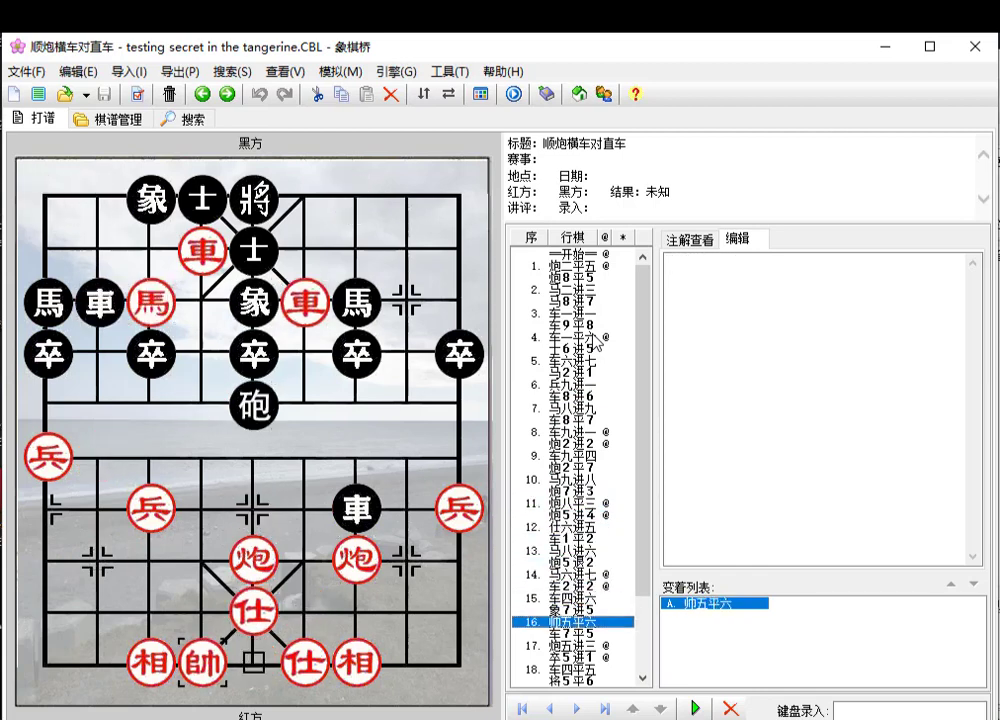
key("Down")
key("Down")
key("Down")
key("Down")
key("Down")
key("Down")
key("Down")
key("Down")
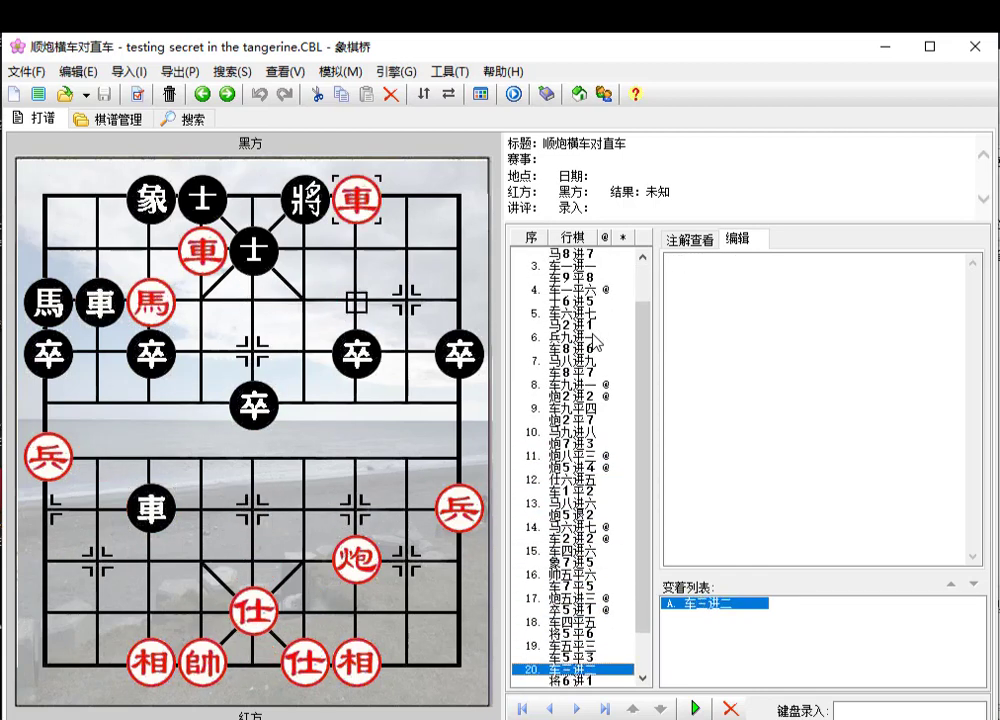
key("Down")
key("Down")
key("Down")
key("Down")
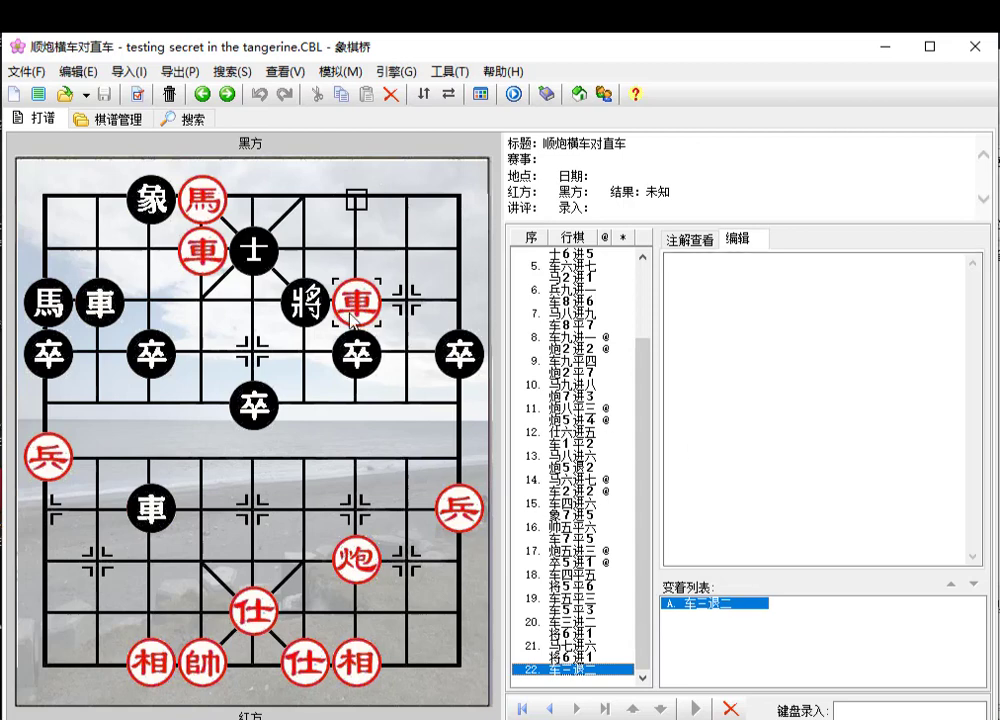
Go to the position after move 12 仕六进五 and search all libraries for games containing the current board position
left_click(565, 432)
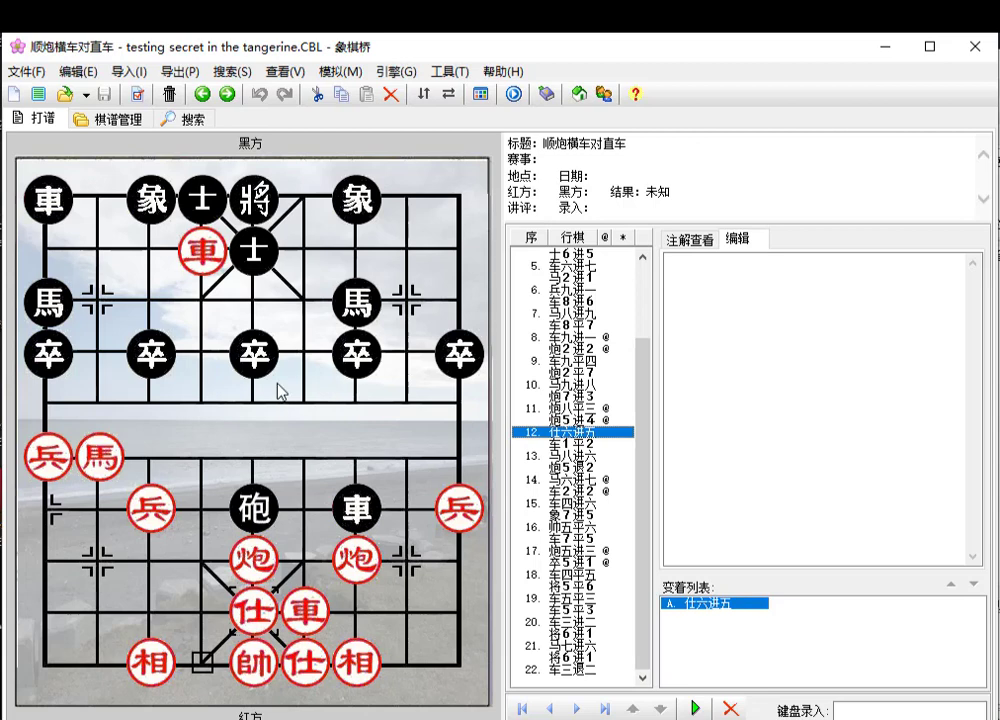
left_click(236, 72)
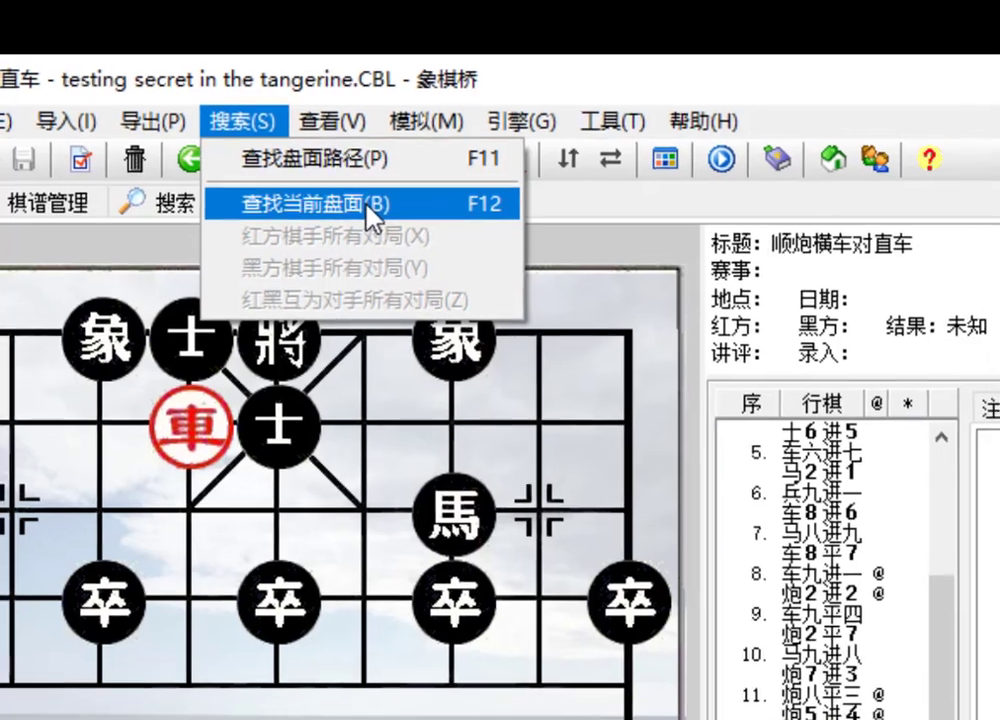
left_click(370, 212)
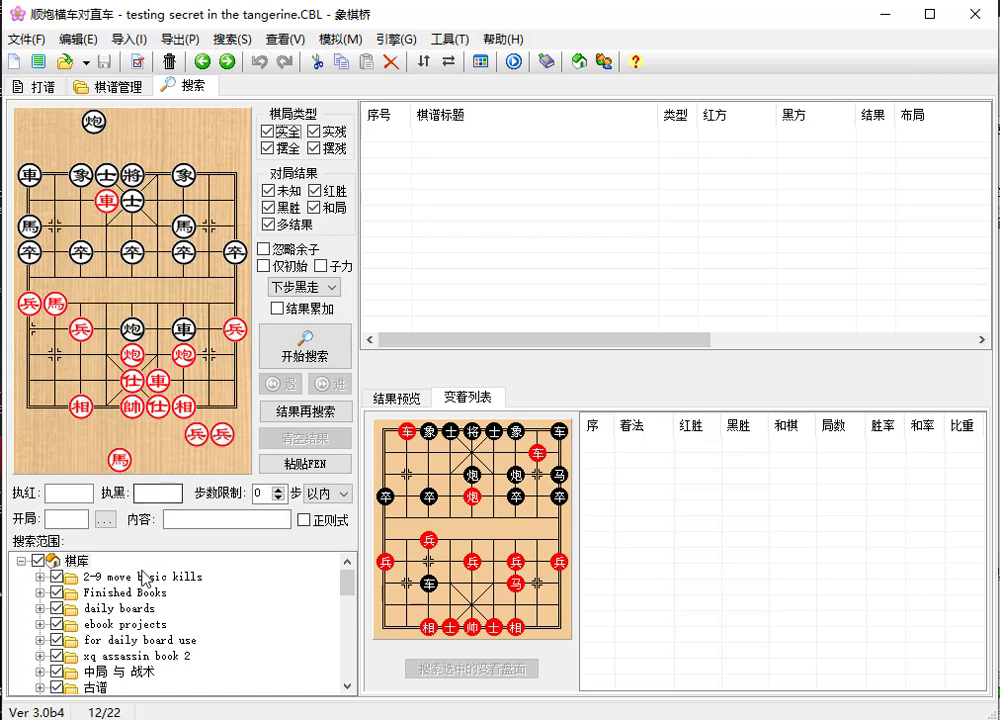
scroll(139, 585, "down", 2)
scroll(100, 595, "up", 2)
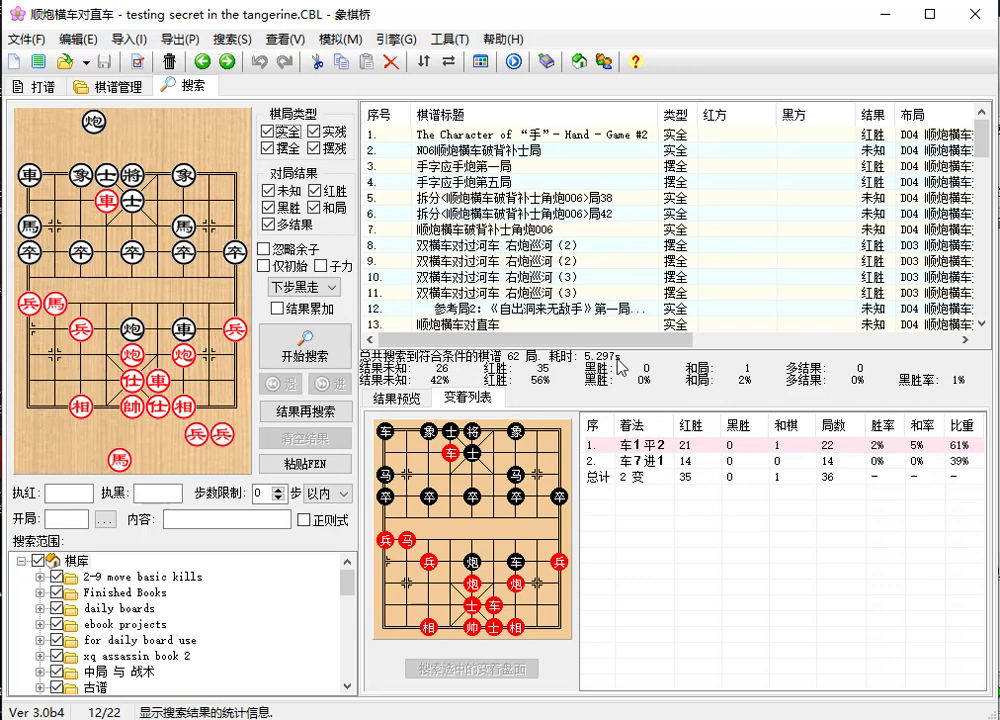
Preview the ninth game in the position search results and look through the whole list of matching games
left_click(610, 266)
scroll(610, 272, "down", 17)
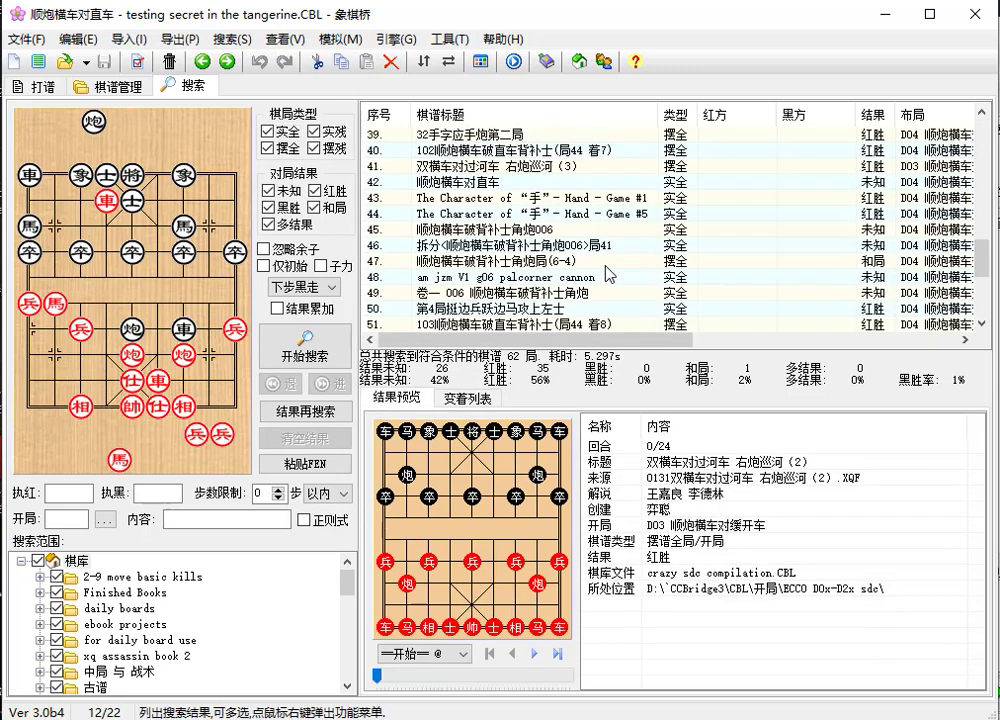
scroll(610, 272, "up", 3)
scroll(610, 272, "down", 3)
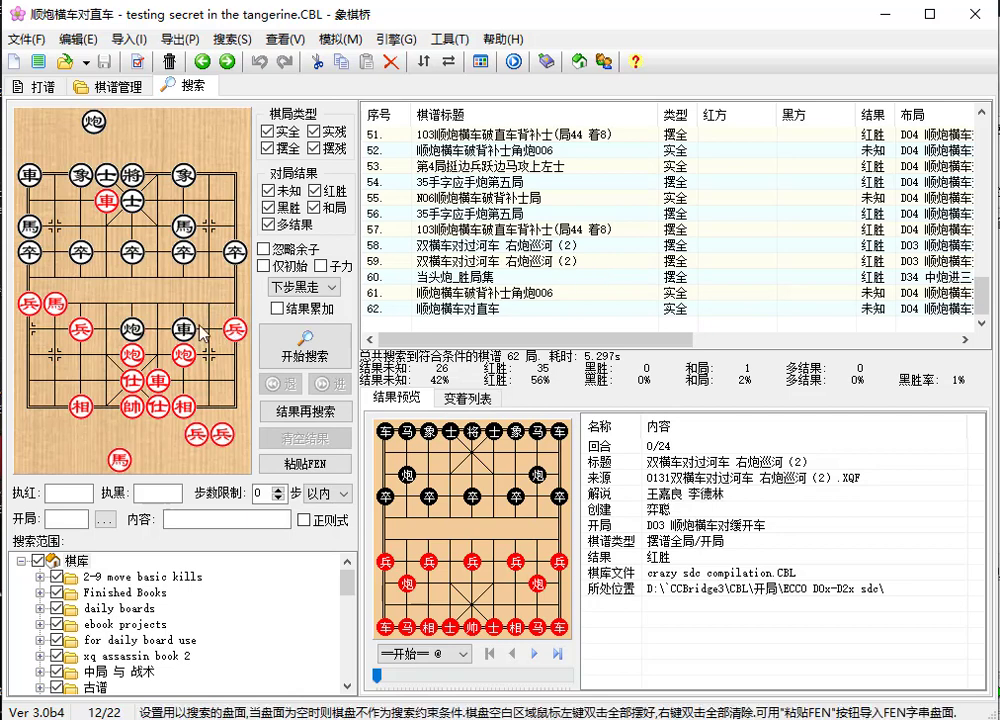
scroll(546, 300, "up", 13)
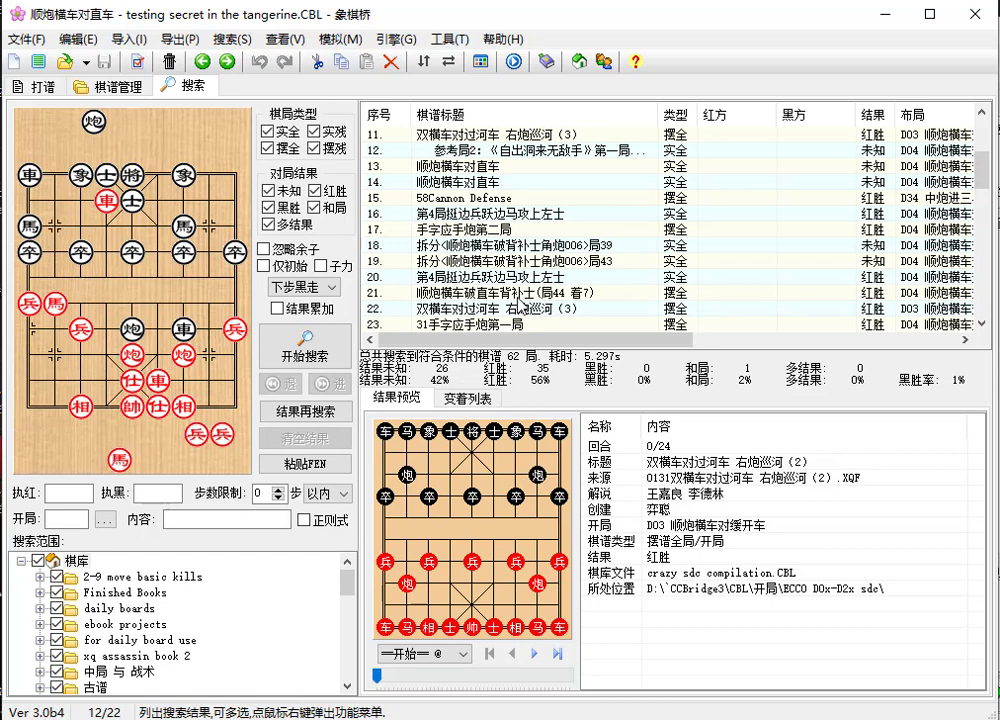
scroll(521, 305, "up", 3)
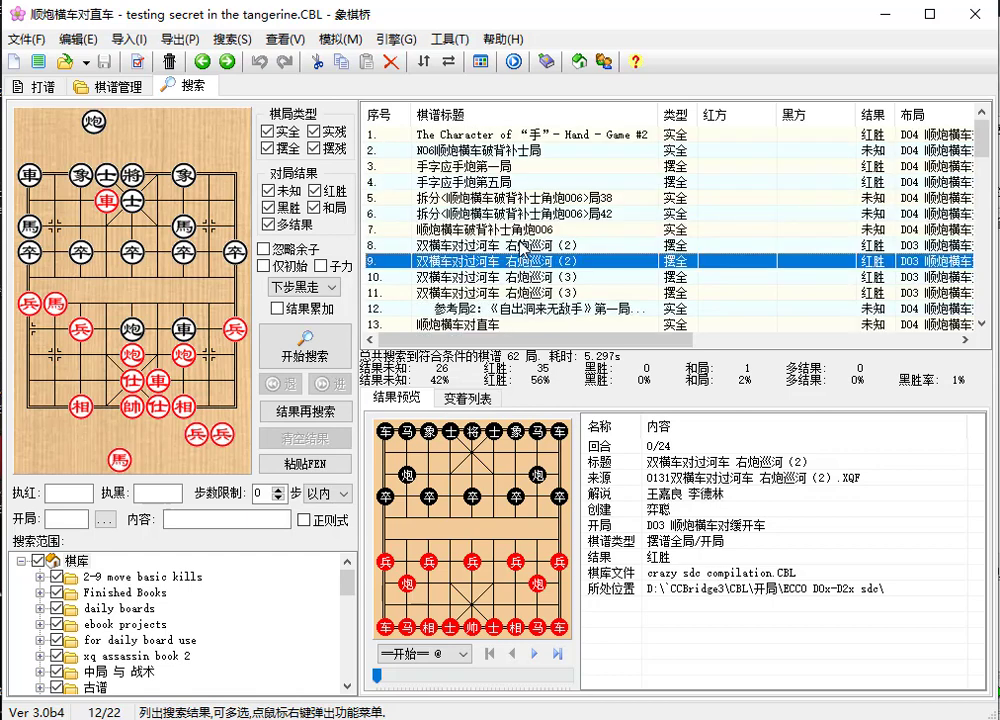
Check the opening and library file columns of the position search results, and return to the current game's board
left_click_drag(516, 342, 790, 352)
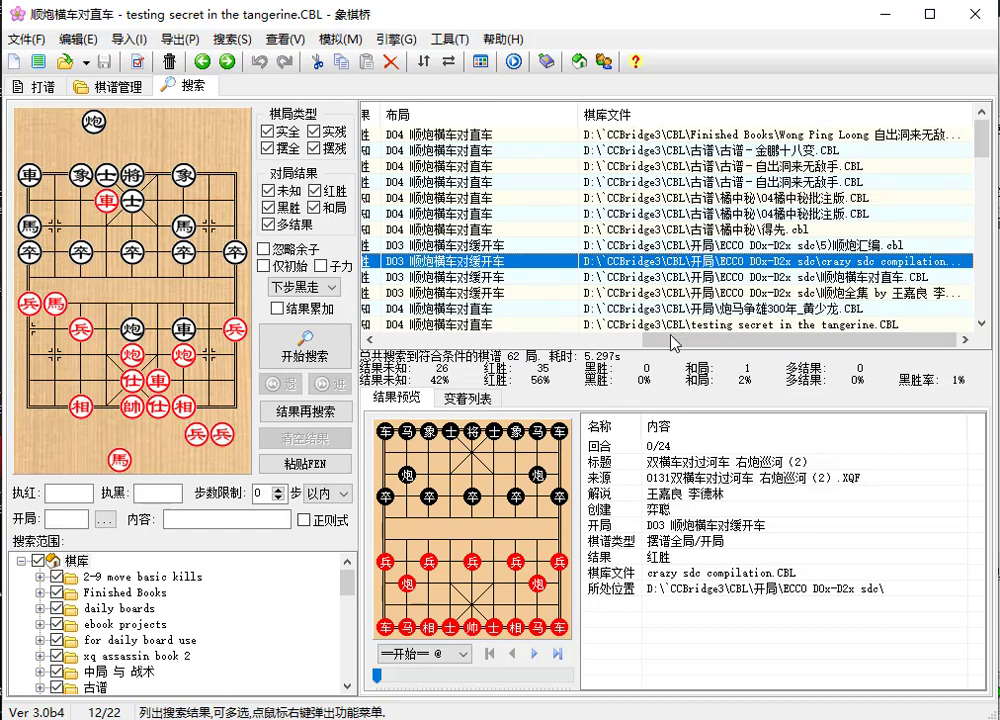
left_click_drag(722, 341, 435, 353)
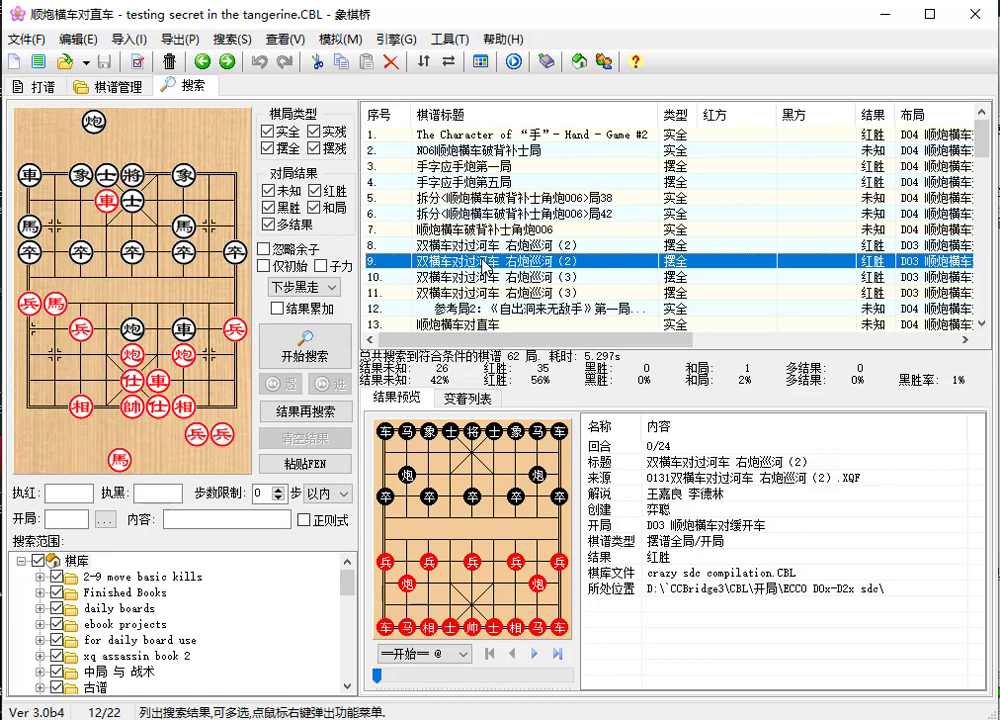
left_click(38, 84)
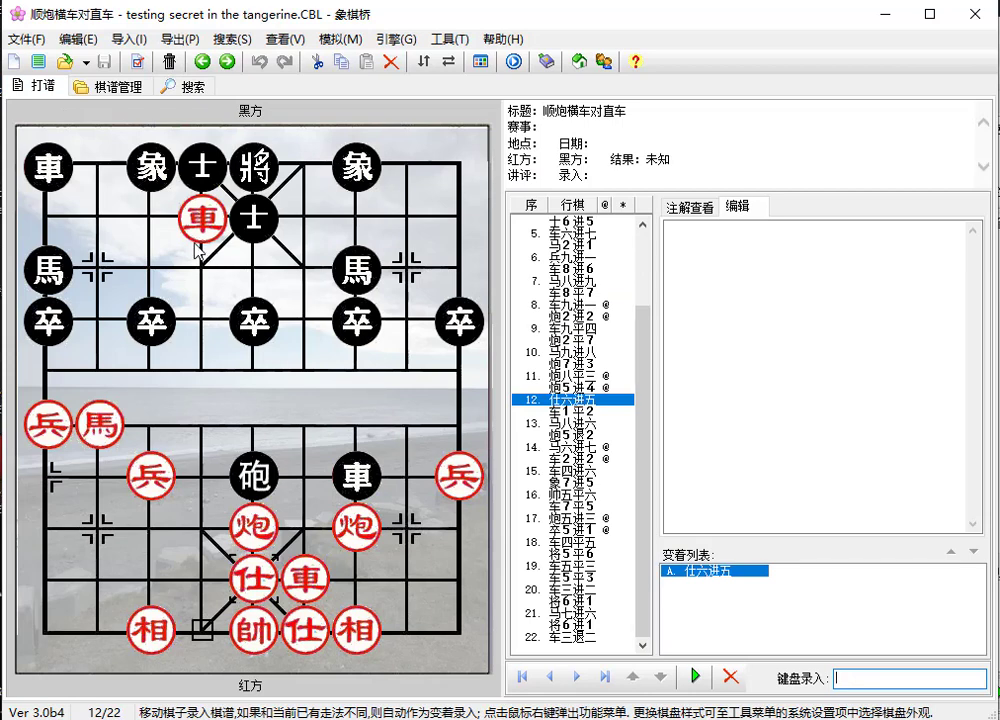
Select the first eleven records in the library testing secret in the tangerine and bring up the commands for merging them
left_click(125, 87)
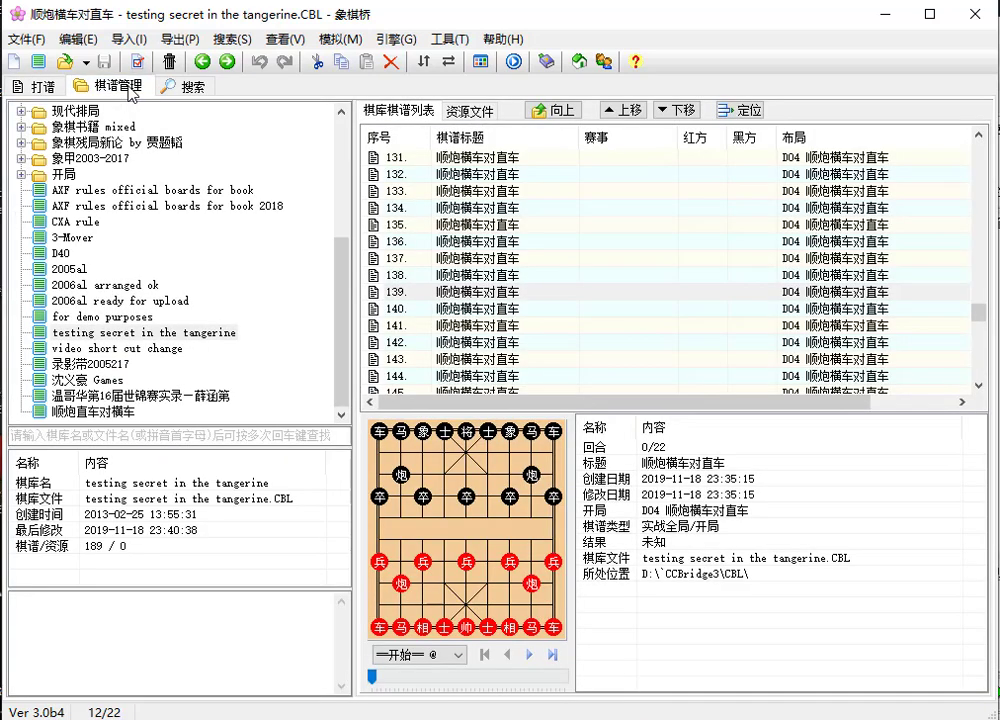
scroll(495, 290, "up", 20)
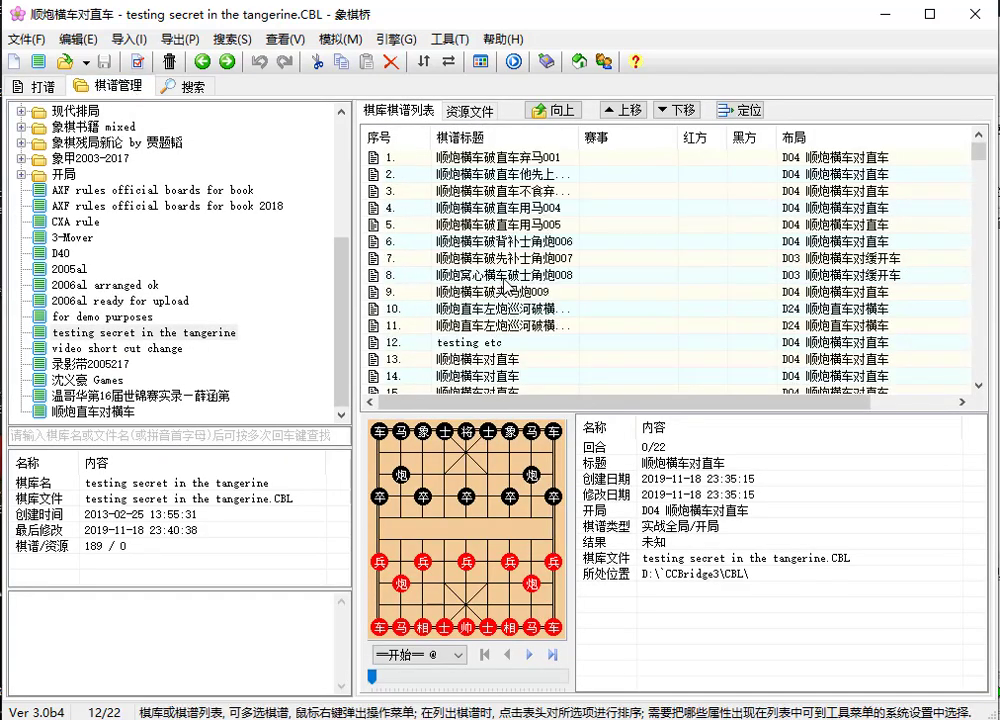
left_click(718, 155)
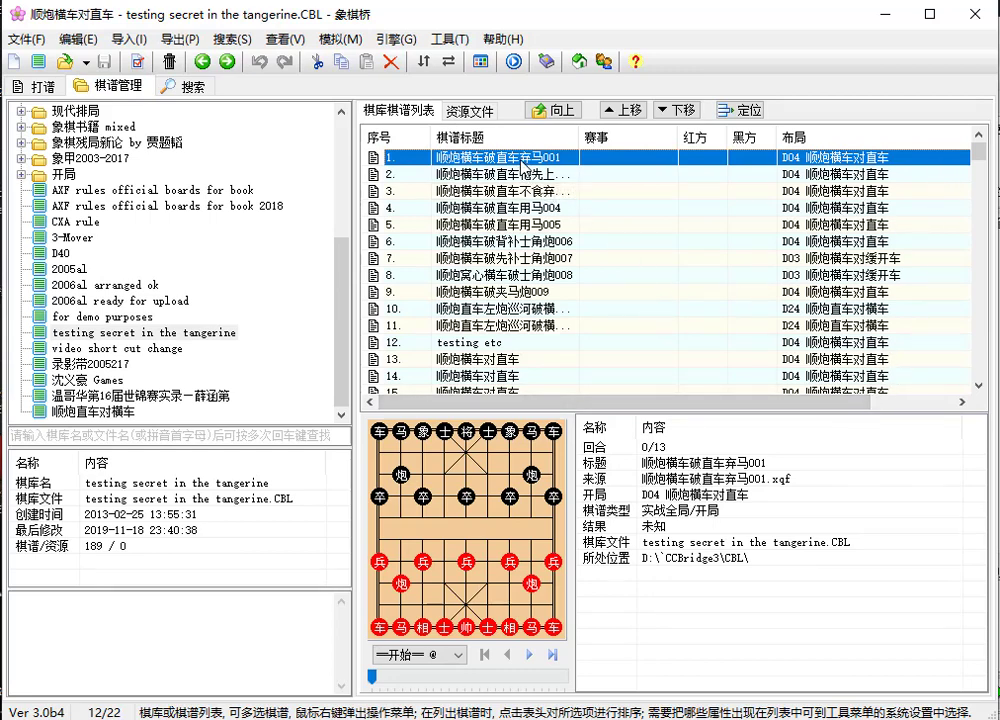
left_click_drag(519, 173, 520, 301)
left_click_drag(590, 303, 495, 326)
right_click(513, 266)
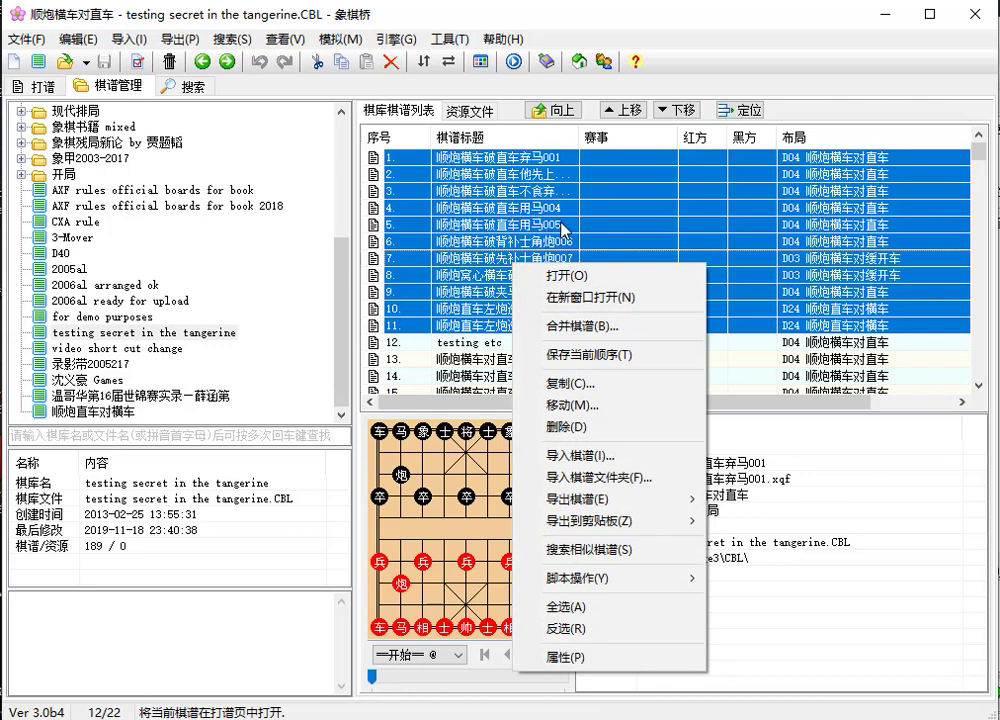
left_click(578, 27)
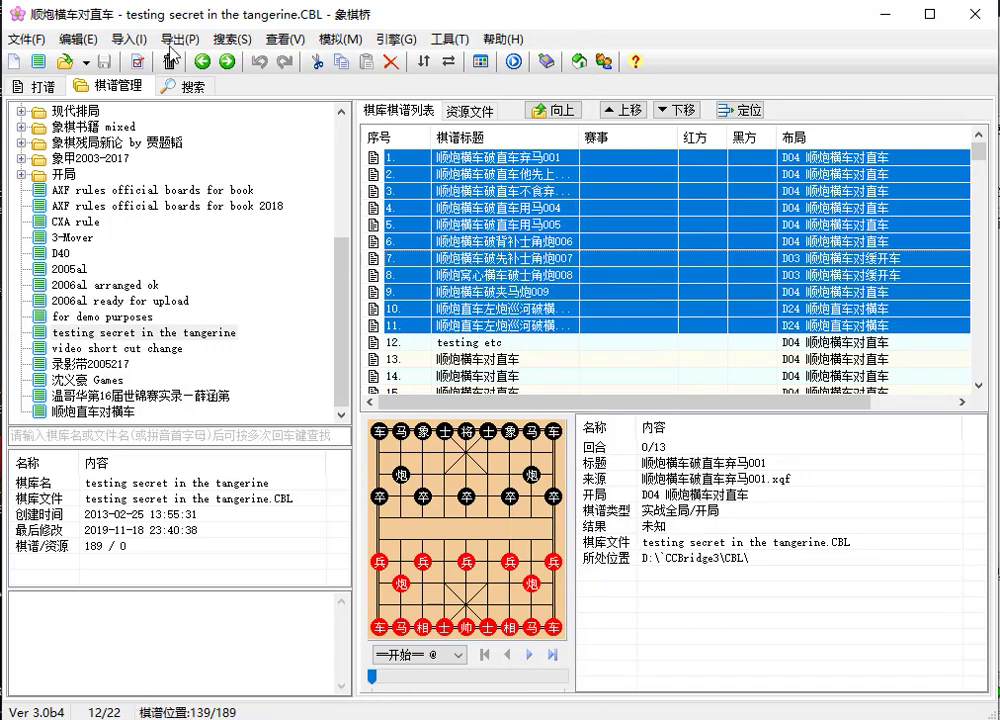
left_click(90, 42)
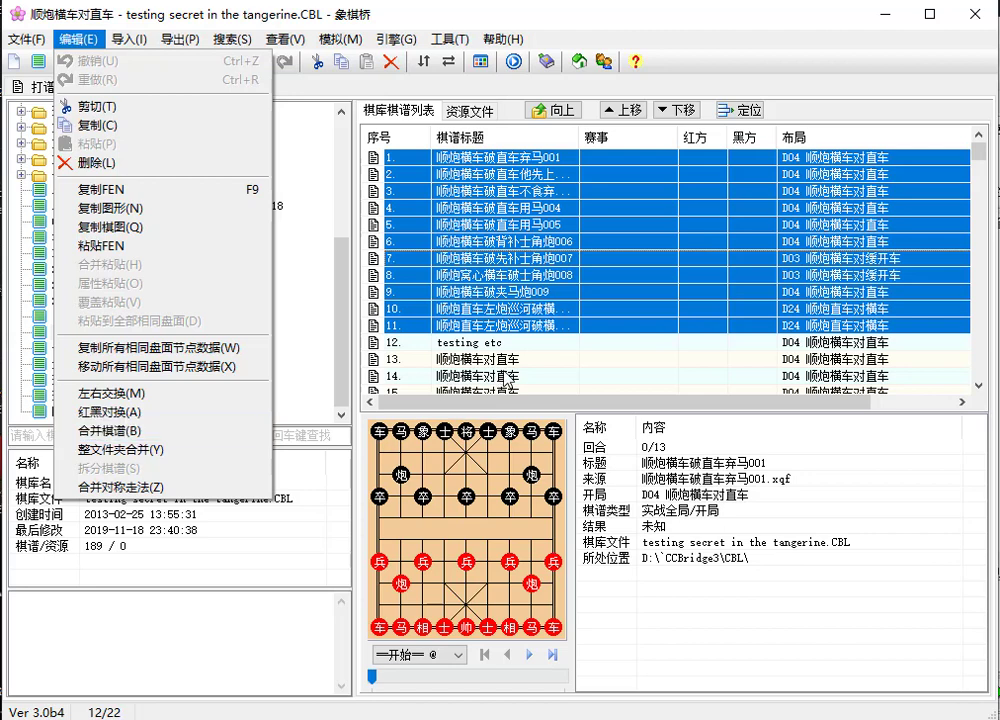
Select the merged record testing etc and look through the split games listed after it in the library
left_click(527, 355)
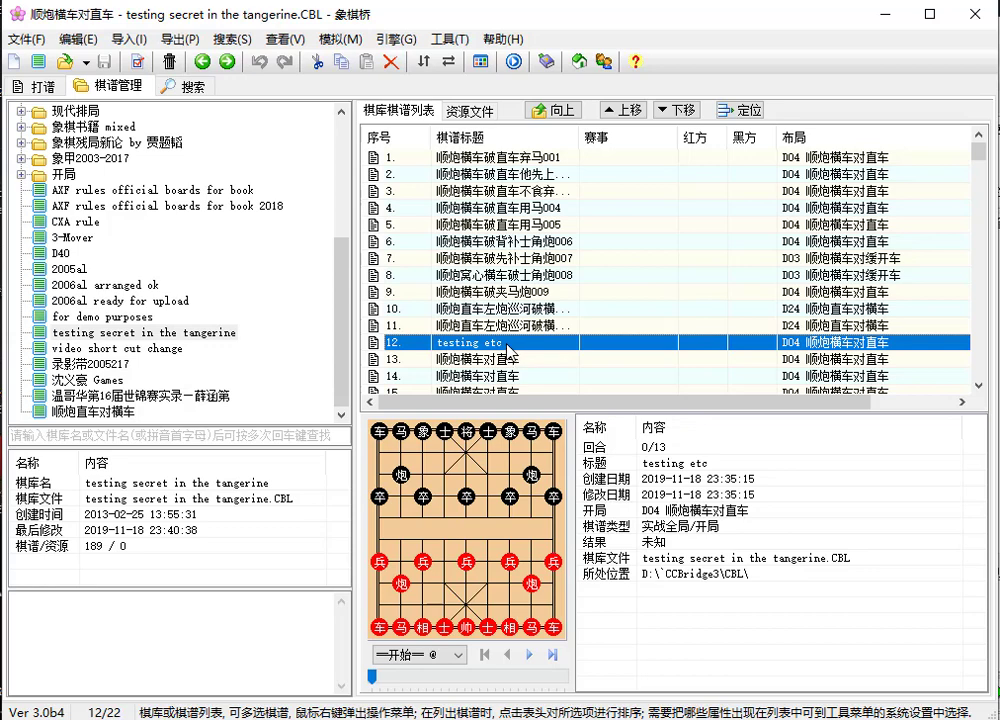
scroll(509, 356, "down", 20)
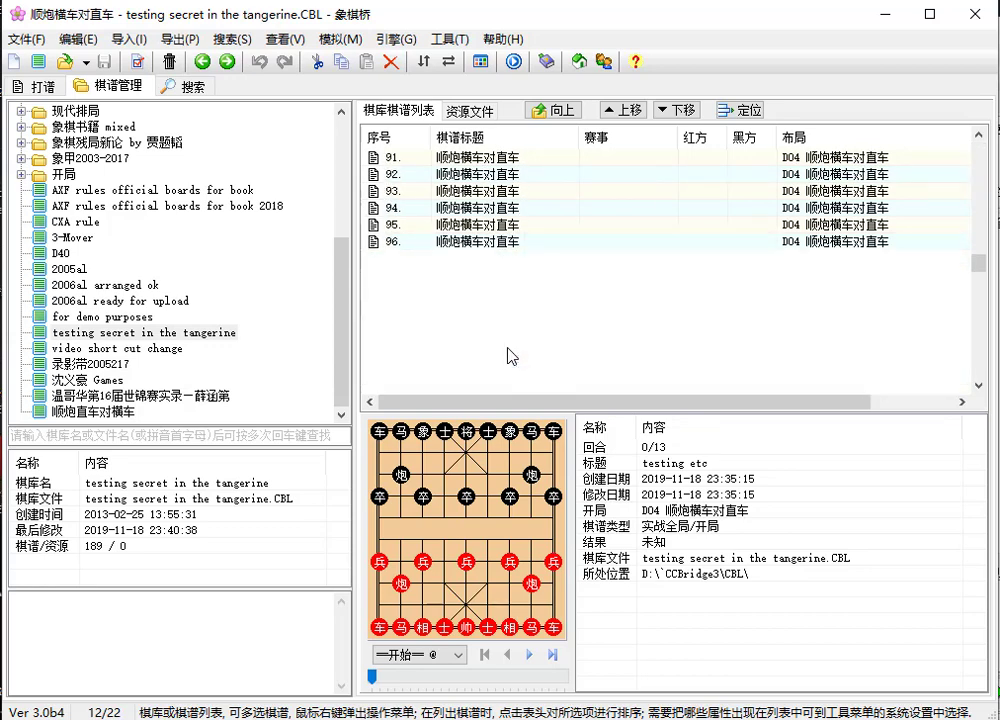
scroll(509, 356, "down", 20)
scroll(508, 345, "up", 20)
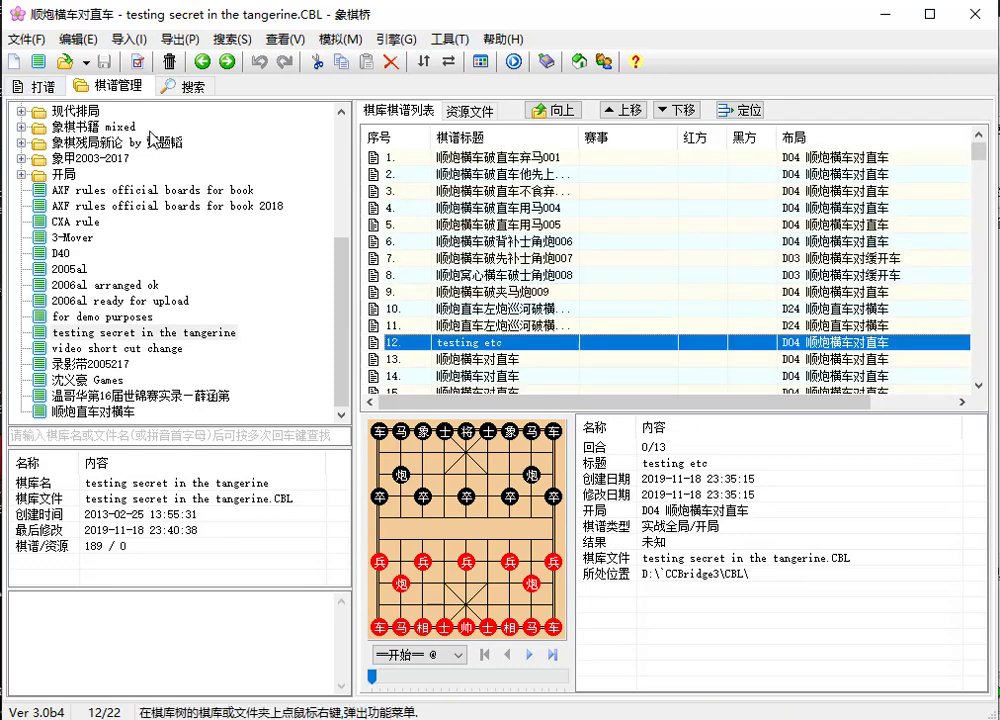
Open the merged record testing etc on the board and bring up the commands for splitting a record
left_click(35, 87)
left_click(116, 86)
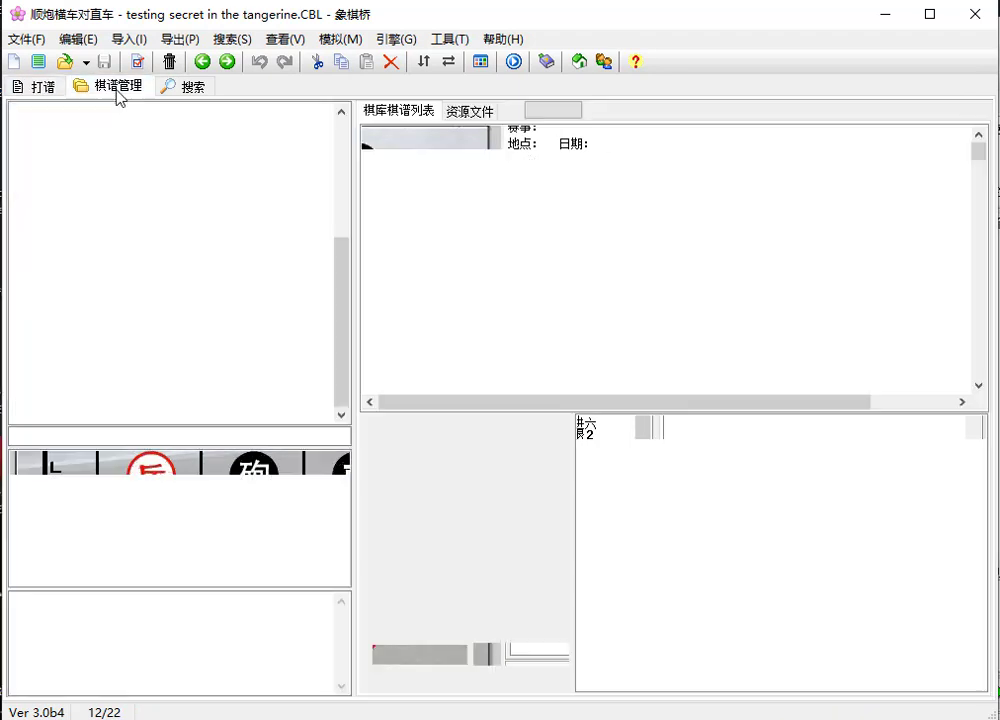
double_click(446, 342)
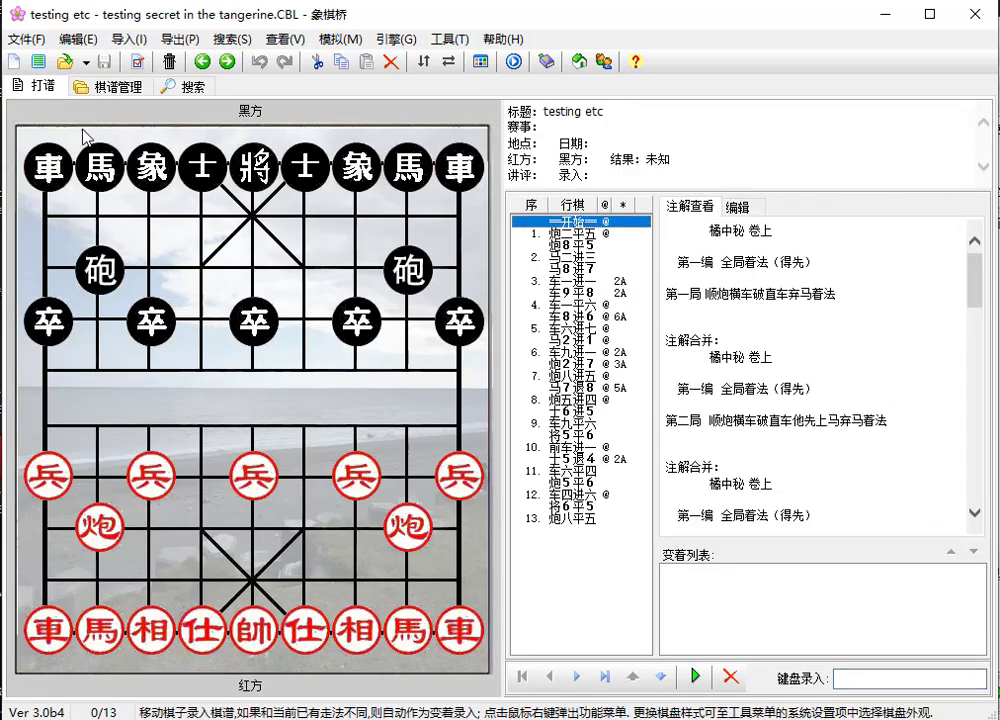
left_click(78, 39)
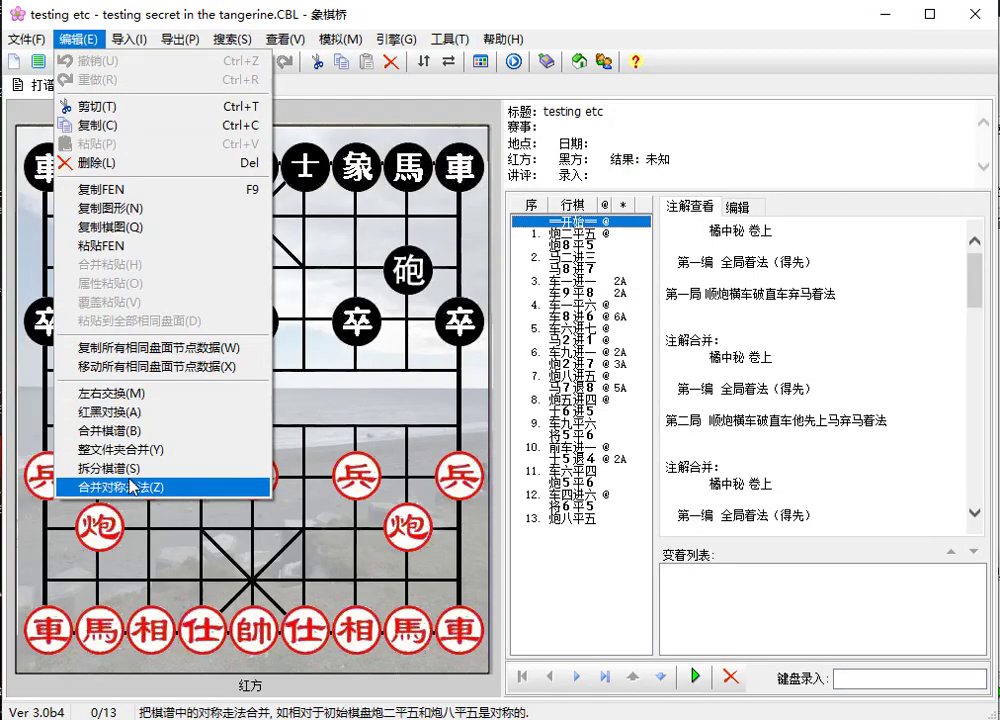